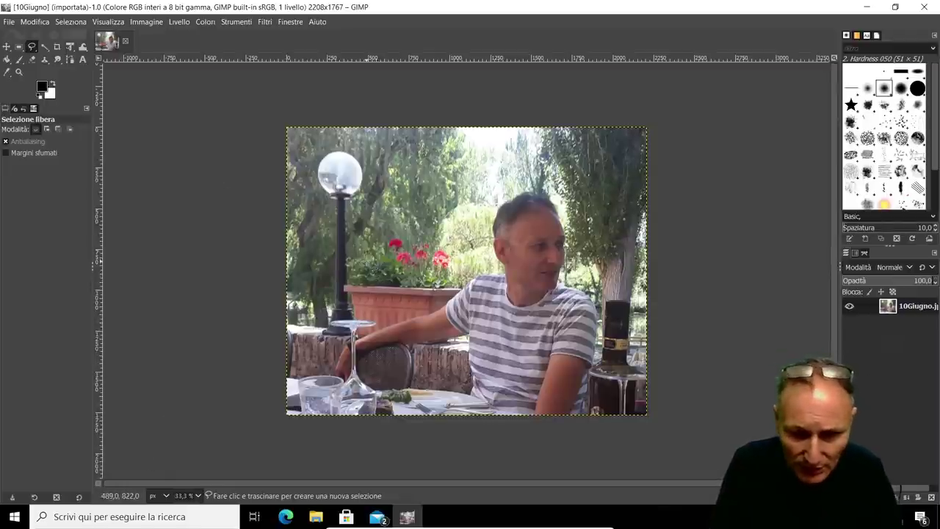
Zoom to 100%, then back to 66.7%, so the lamp post and globe fill the view
{"action": "key", "text": "1"}
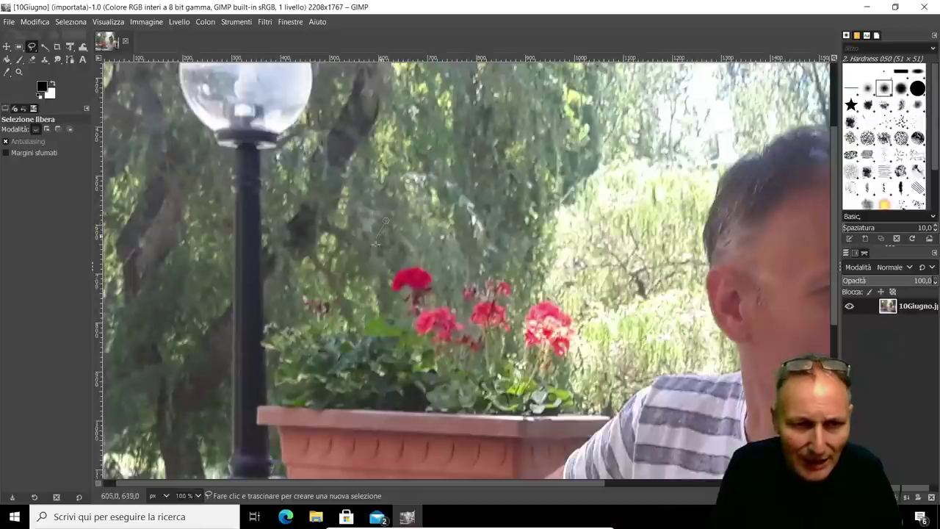
{"action": "scroll", "coordinate": [367, 248], "scroll_direction": "down", "scroll_amount": 3}
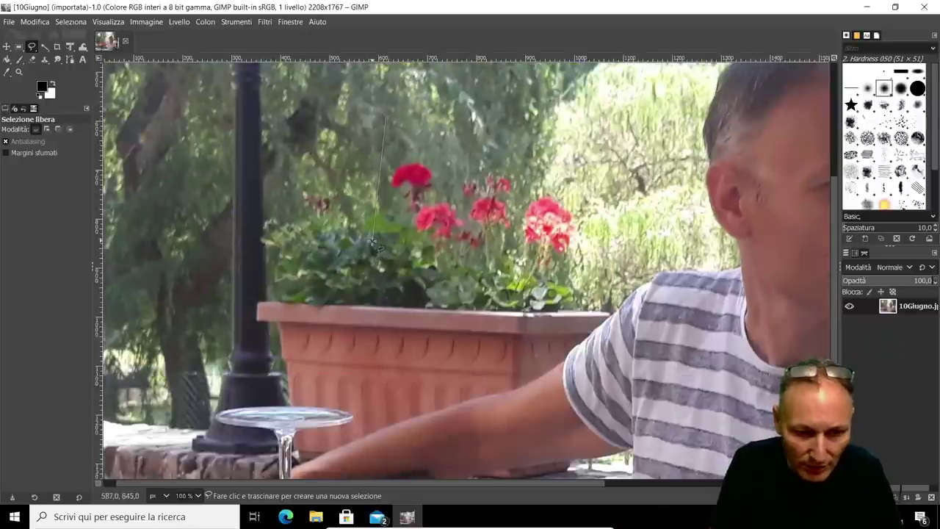
{"action": "scroll", "coordinate": [374, 239], "scroll_direction": "up", "scroll_amount": 1}
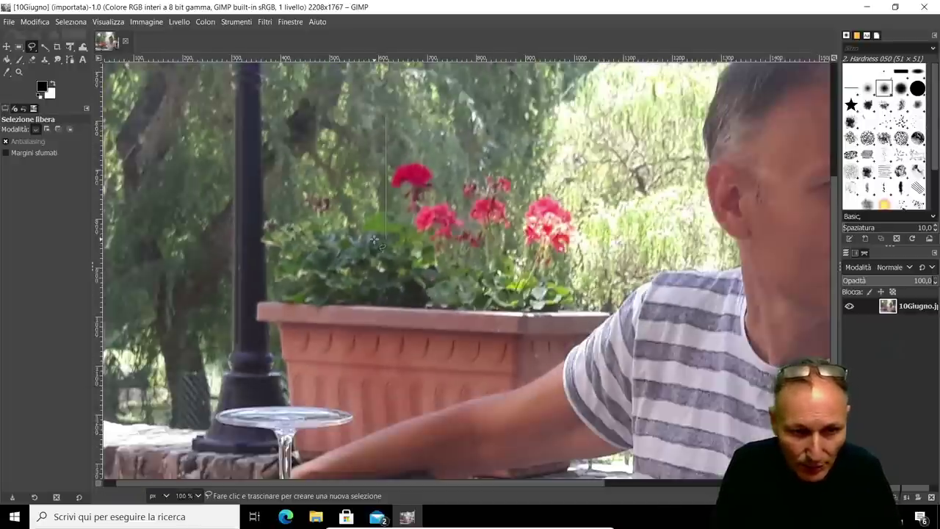
{"action": "scroll", "coordinate": [375, 238], "scroll_direction": "down", "scroll_amount": 2}
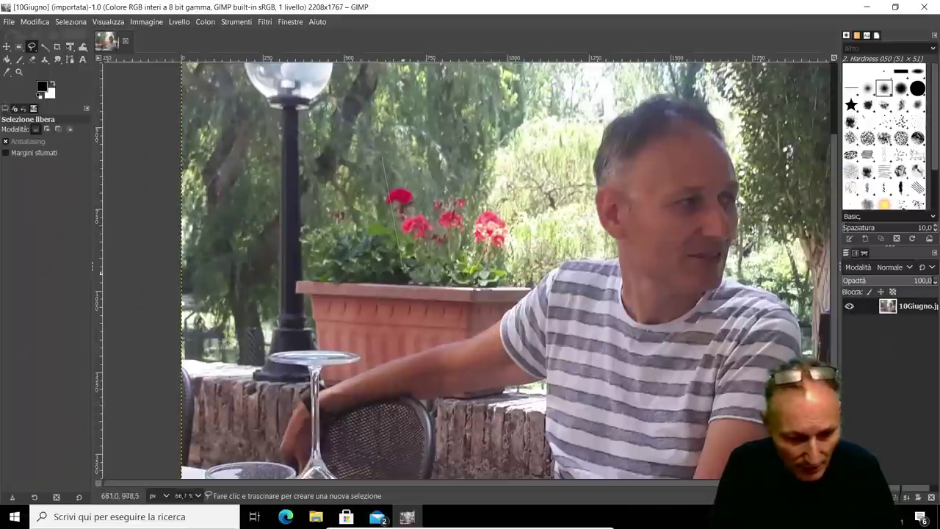
{"action": "scroll", "coordinate": [408, 276], "scroll_direction": "up", "scroll_amount": 1}
{"action": "scroll", "coordinate": [419, 294], "scroll_direction": "up", "scroll_amount": 1}
{"action": "scroll", "coordinate": [430, 316], "scroll_direction": "up", "scroll_amount": 1}
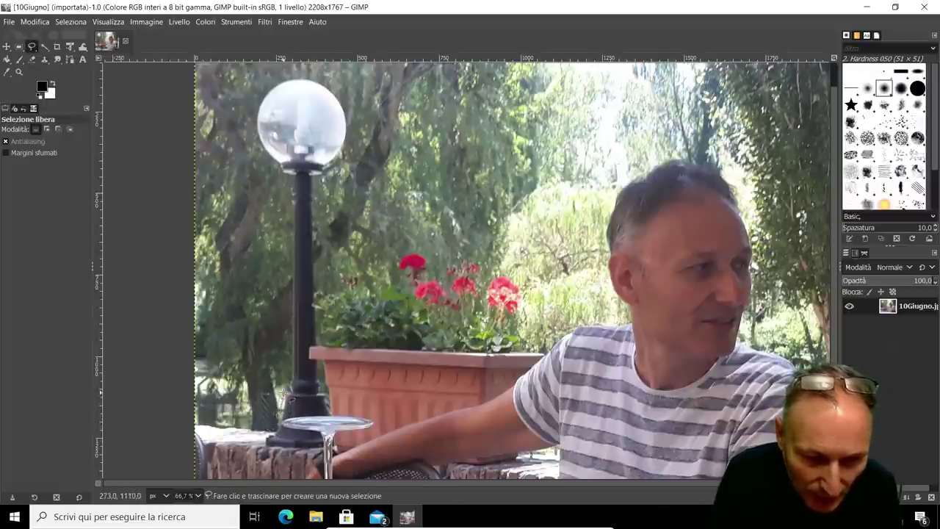
Trace a closed freehand outline around the lamp post's pole and glass globe
{"action": "left_click_drag", "start_coordinate": [285, 395], "coordinate": [288, 353]}
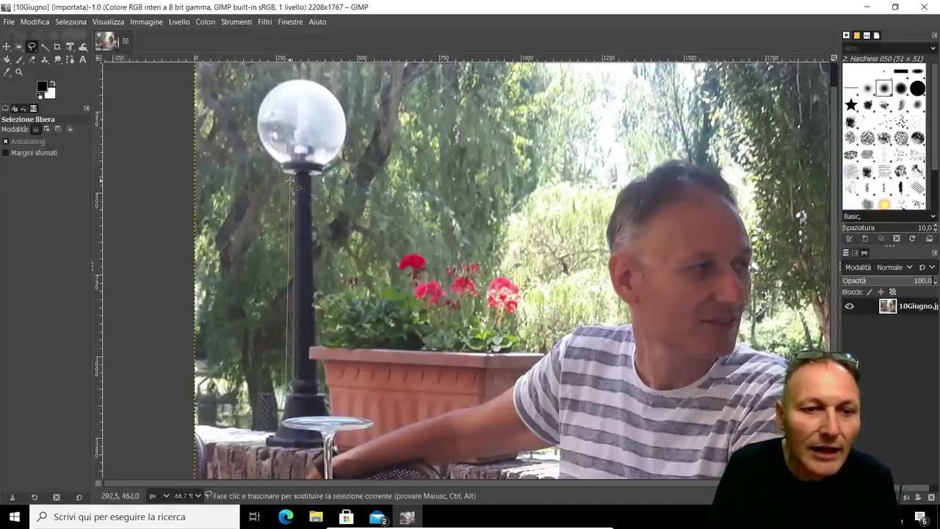
{"action": "left_click", "coordinate": [280, 168]}
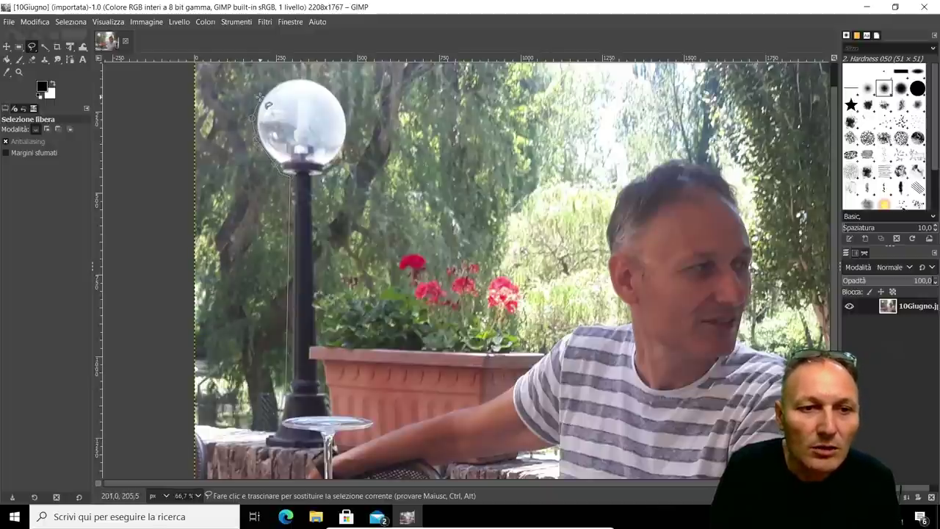
{"action": "left_click_drag", "start_coordinate": [263, 95], "coordinate": [273, 86]}
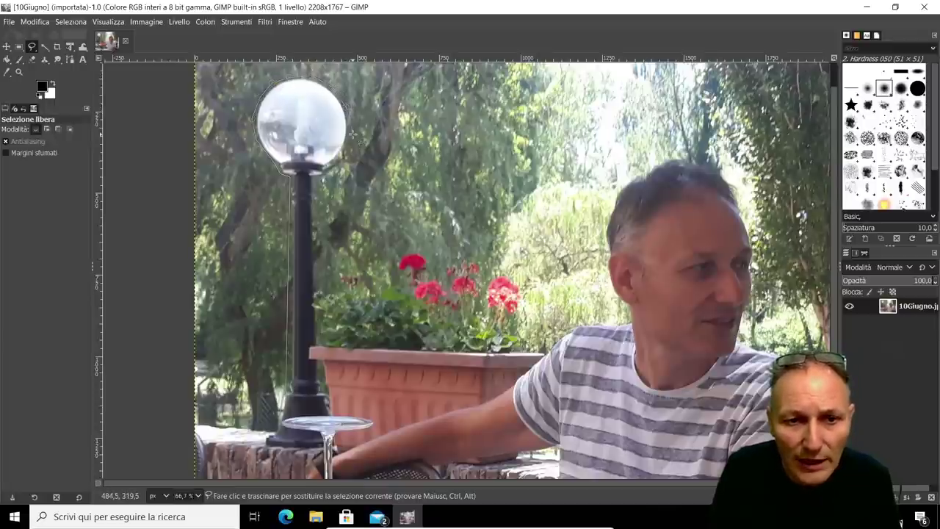
{"action": "left_click_drag", "start_coordinate": [354, 135], "coordinate": [351, 145]}
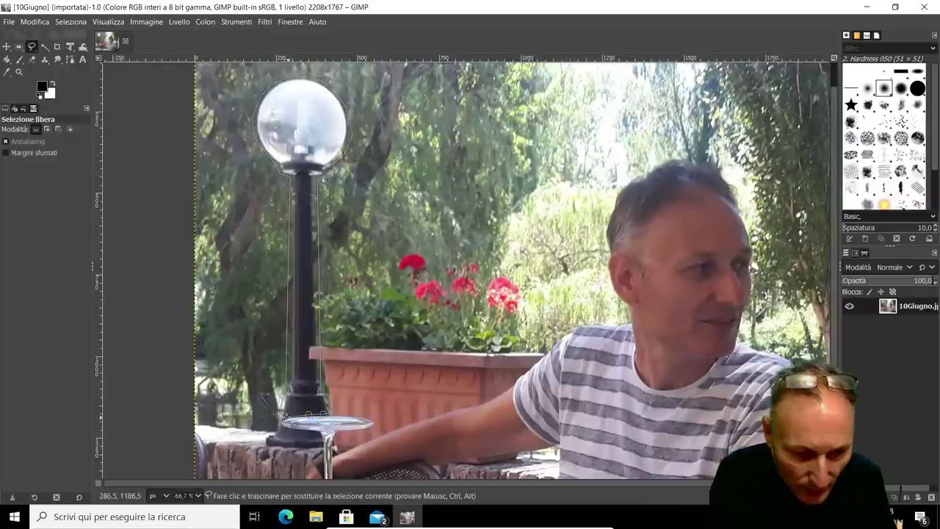
{"action": "key", "text": "Return"}
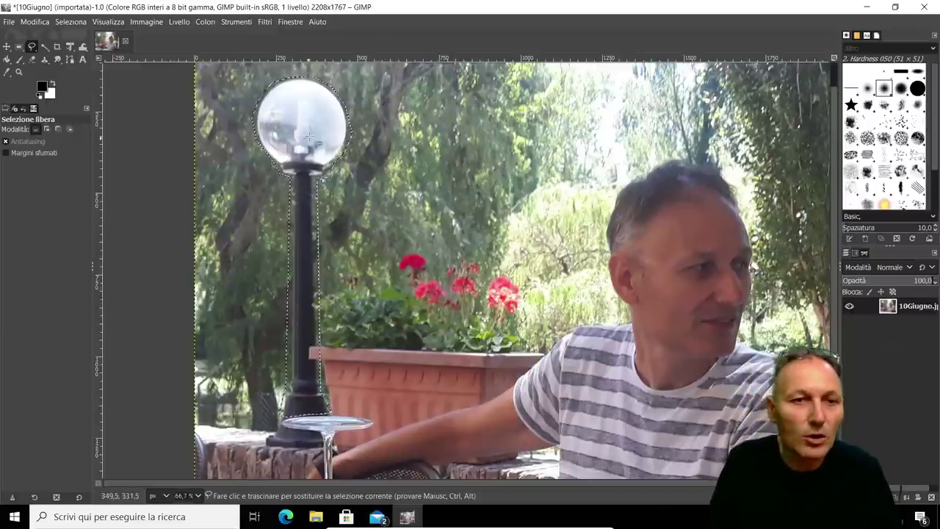
Apply Filtri > Miglioramento > Heal selection with default settings to fill the lamp post area
{"action": "left_click", "coordinate": [268, 23]}
{"action": "mouse_move", "coordinate": [294, 100]}
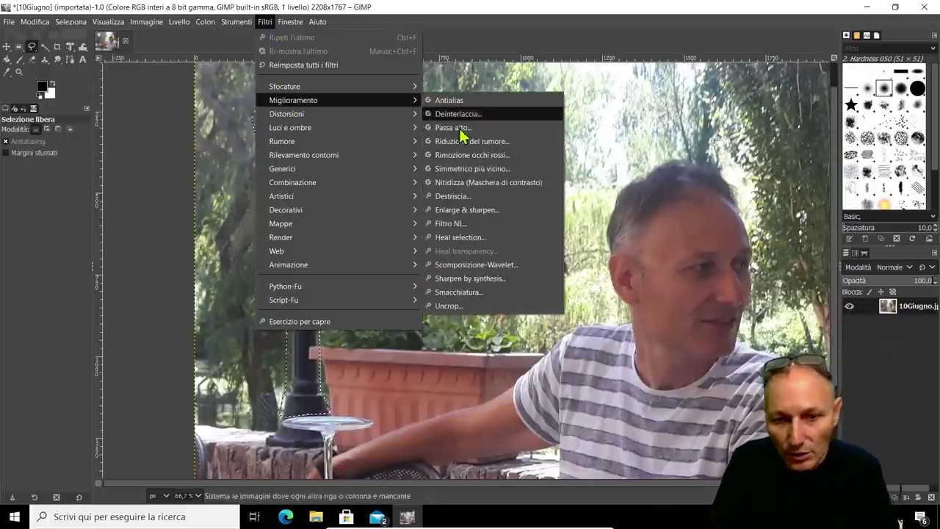
{"action": "left_click", "coordinate": [466, 237]}
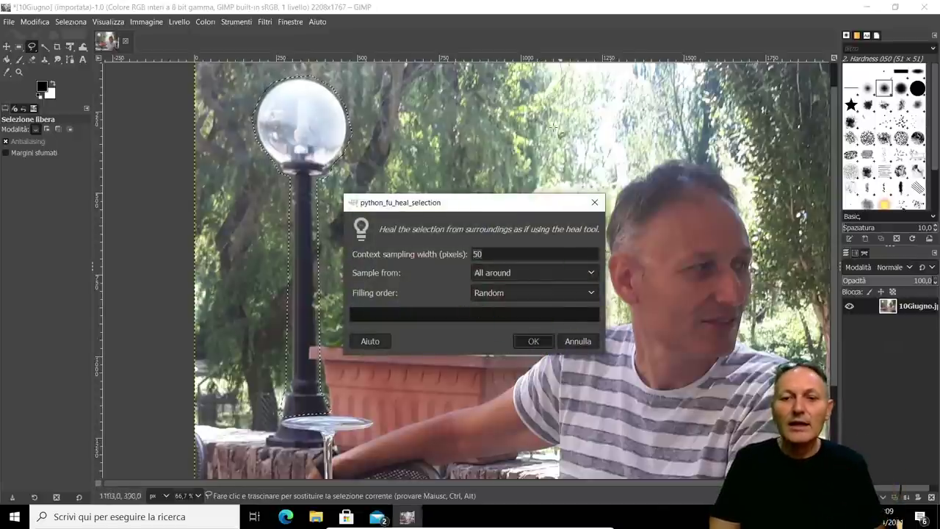
{"action": "key", "text": "Return"}
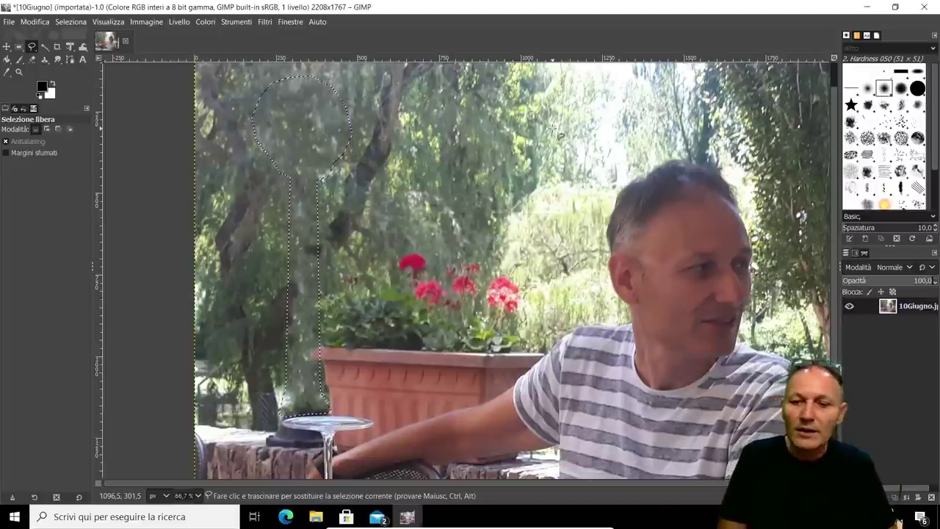
Clear the selection with Seleziona > Niente and zoom out to 33.3% to see the whole photo
{"action": "left_click", "coordinate": [62, 25]}
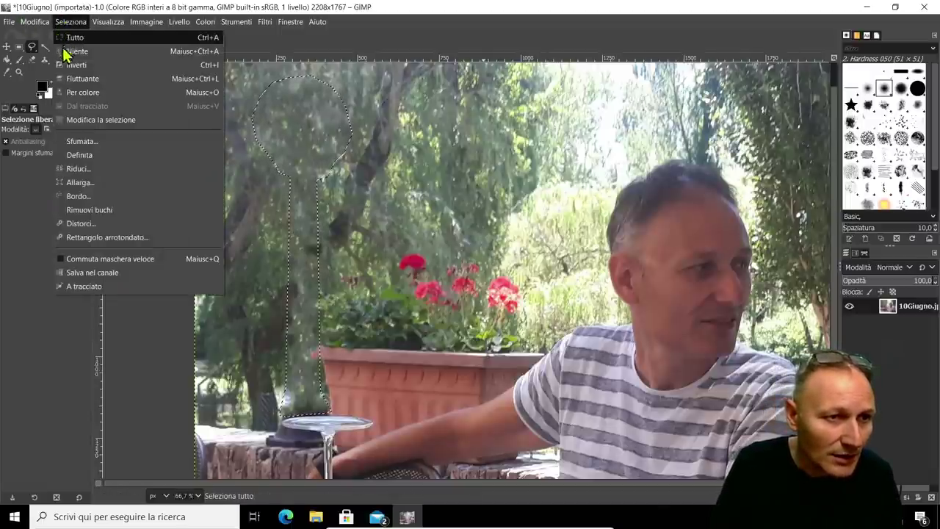
{"action": "left_click", "coordinate": [70, 52]}
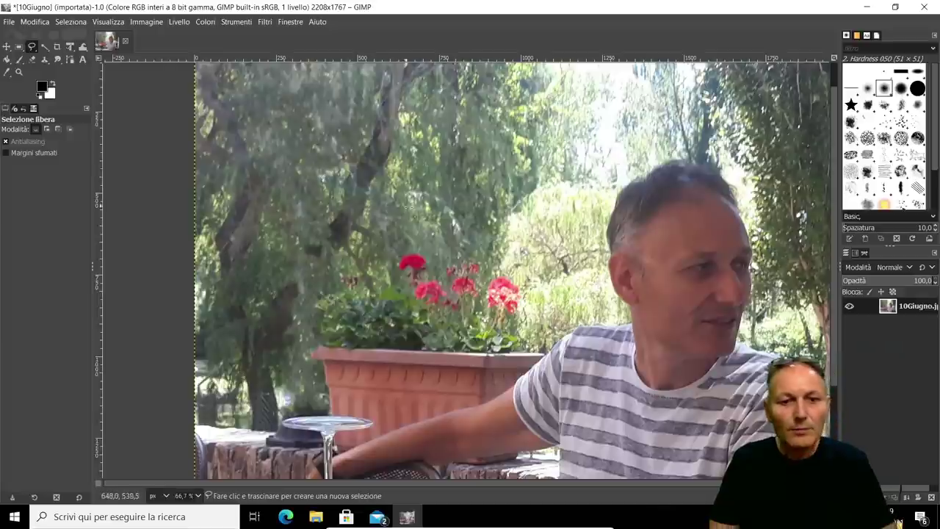
{"action": "key", "text": "minus"}
{"action": "key", "text": "minus"}
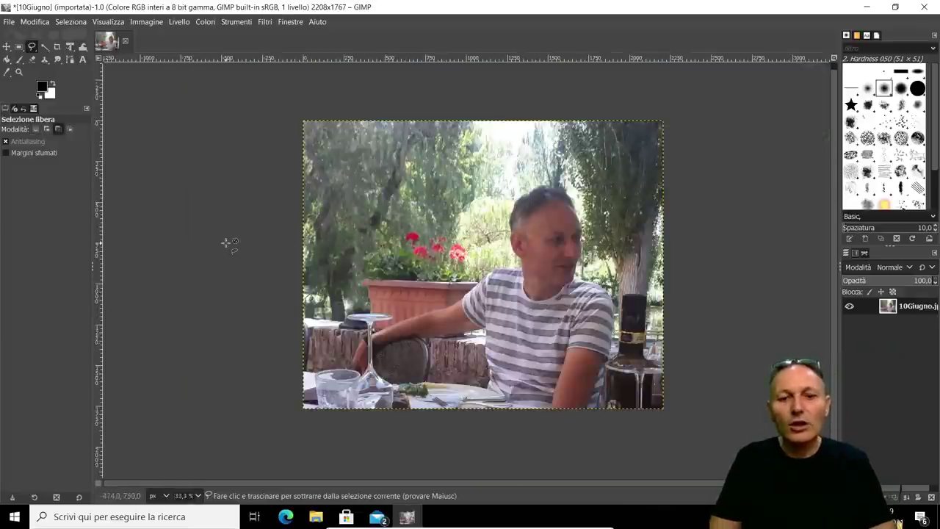
{"action": "left_click", "coordinate": [227, 242], "text": "ctrl"}
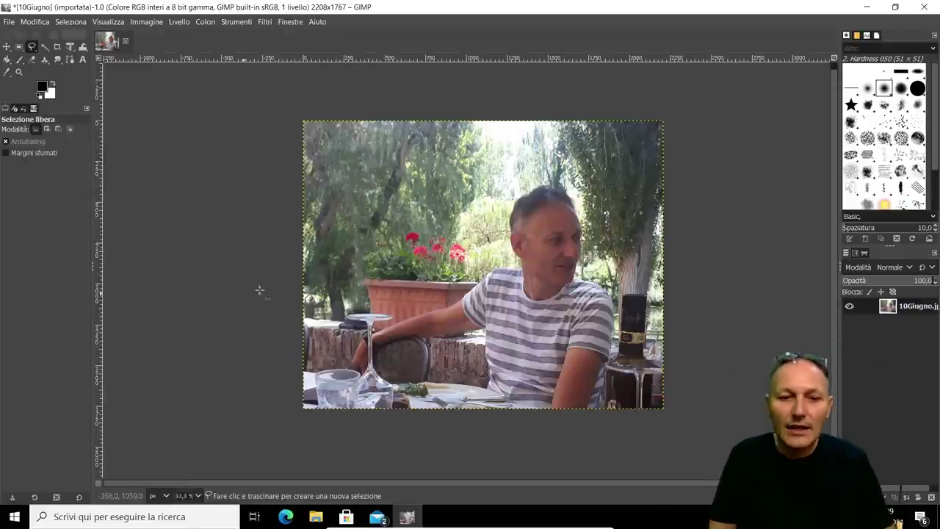
{"action": "left_click", "coordinate": [267, 281]}
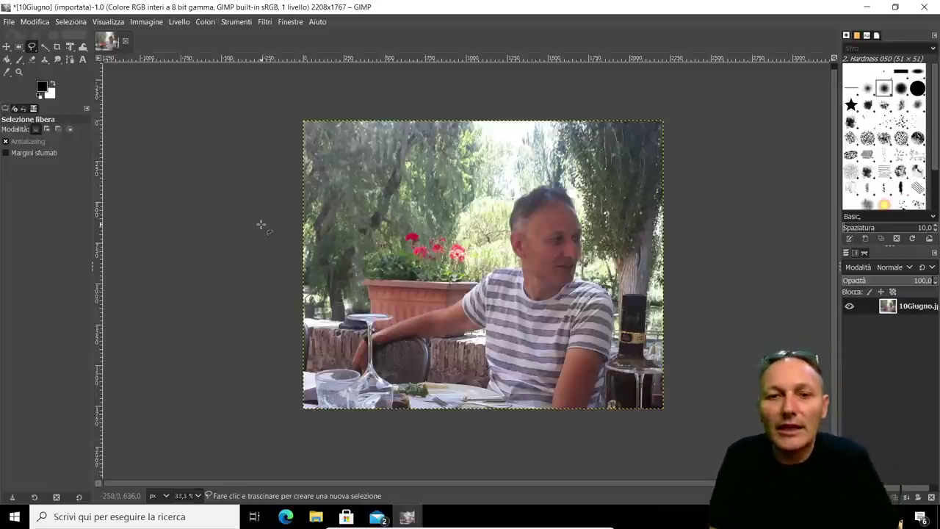
Quit GIMP discarding the healed edits, then shut down Windows
{"action": "left_click", "coordinate": [923, 13]}
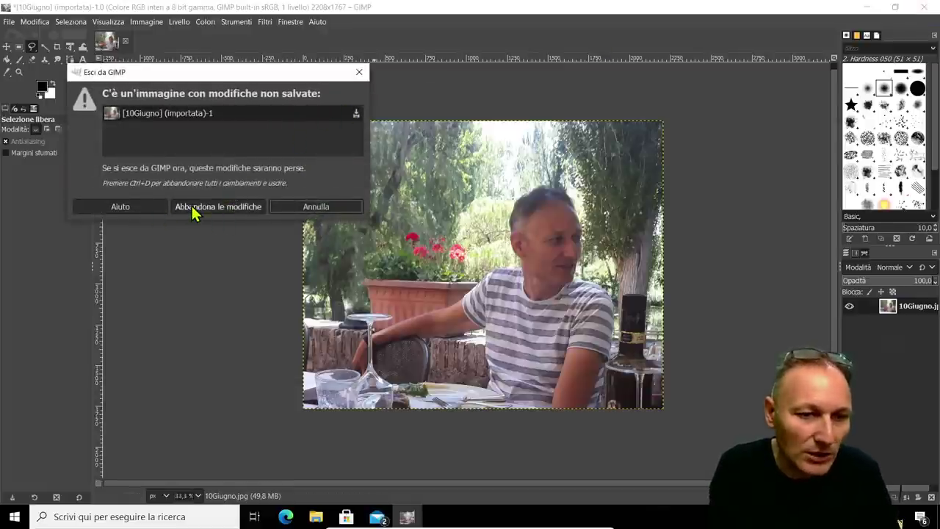
{"action": "left_click", "coordinate": [193, 208]}
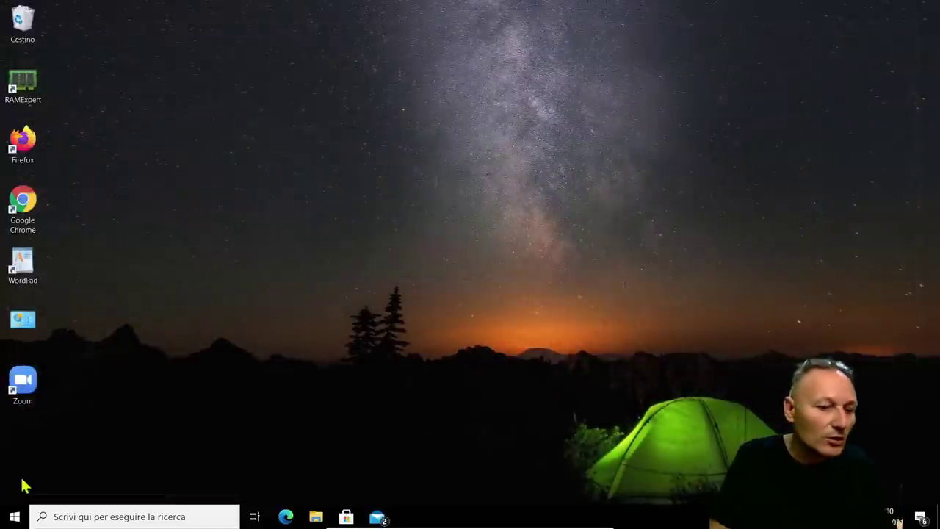
{"action": "left_click", "coordinate": [14, 515]}
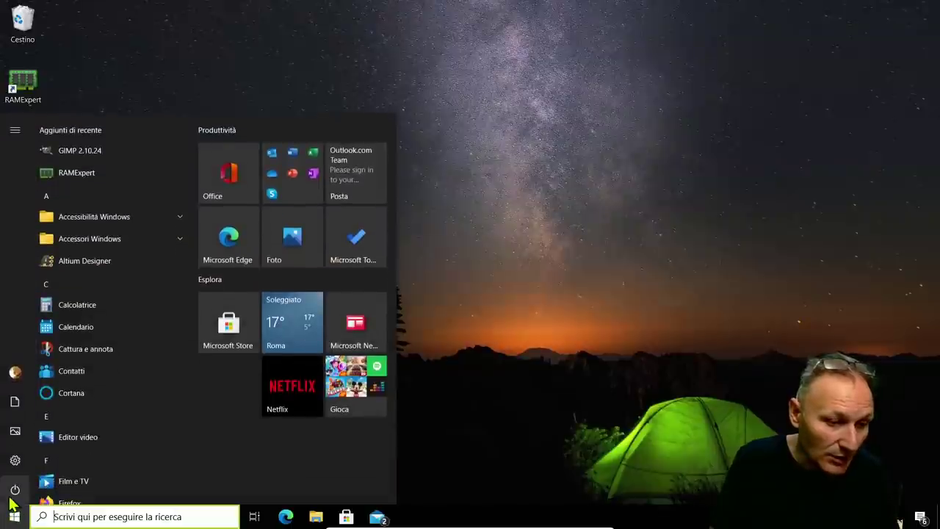
{"action": "left_click", "coordinate": [15, 490]}
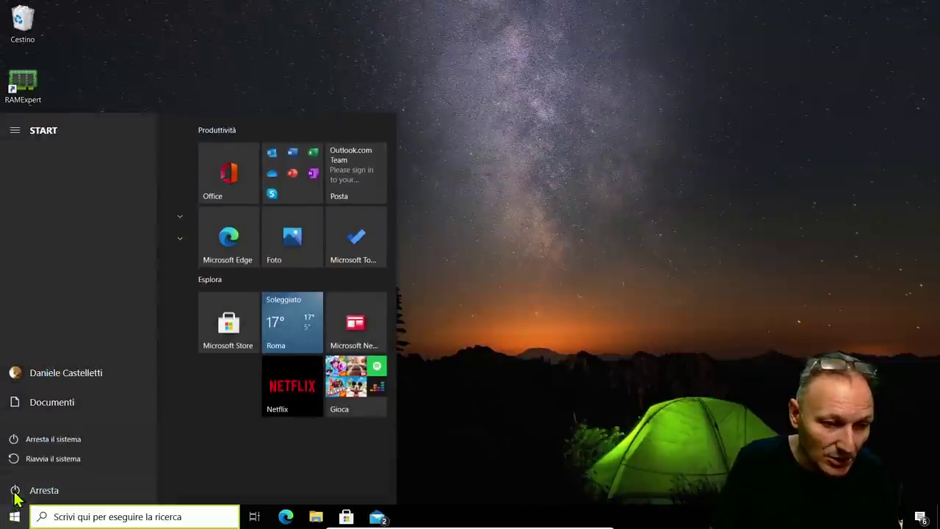
{"action": "left_click", "coordinate": [42, 441]}
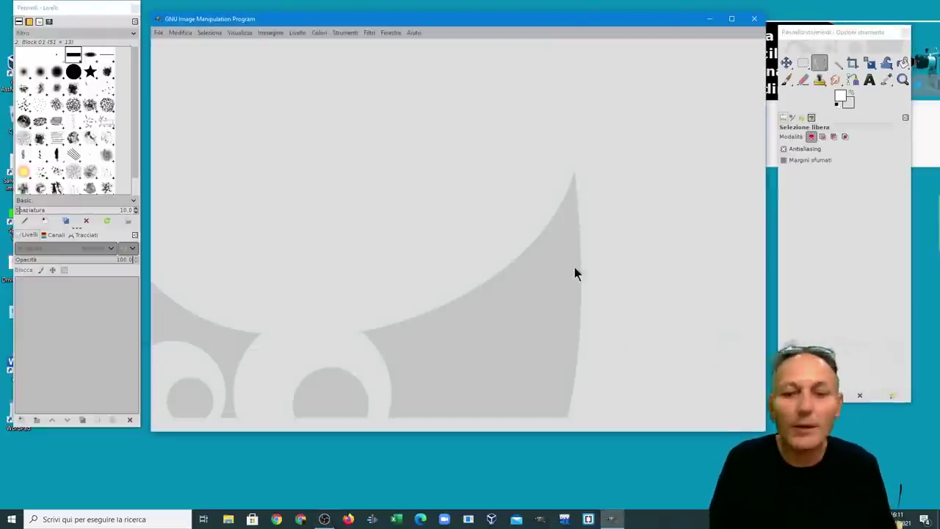
Set the Windows display text and app scaling to 125%
{"action": "right_click", "coordinate": [703, 446]}
{"action": "left_click", "coordinate": [638, 427]}
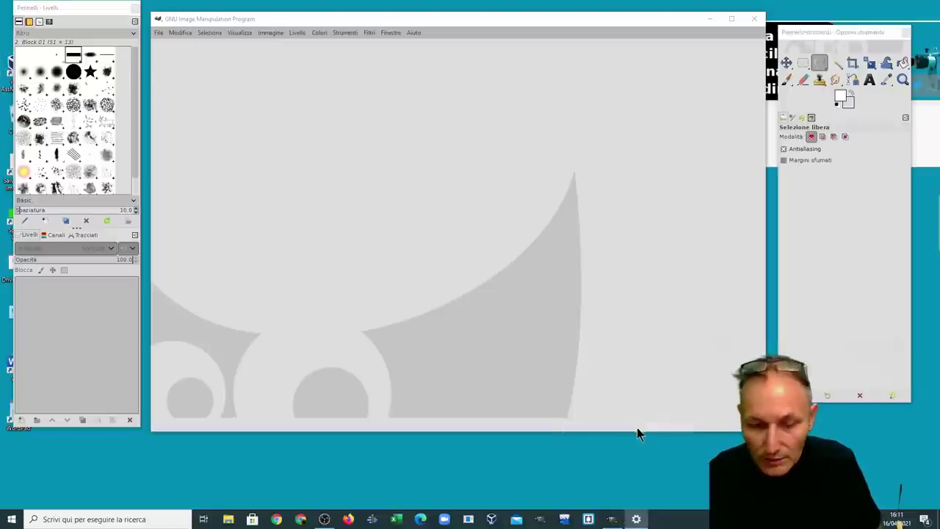
{"action": "scroll", "coordinate": [233, 391], "scroll_direction": "down", "scroll_amount": 2}
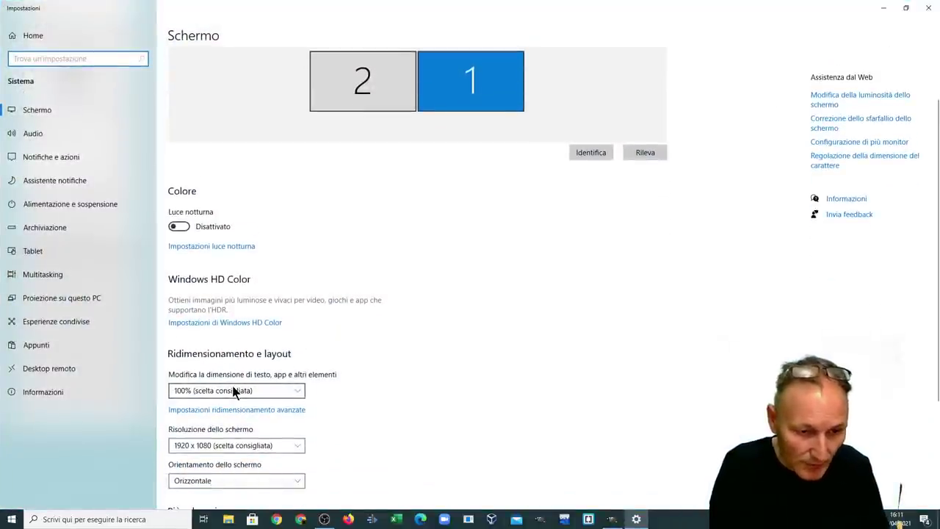
{"action": "left_click", "coordinate": [235, 391]}
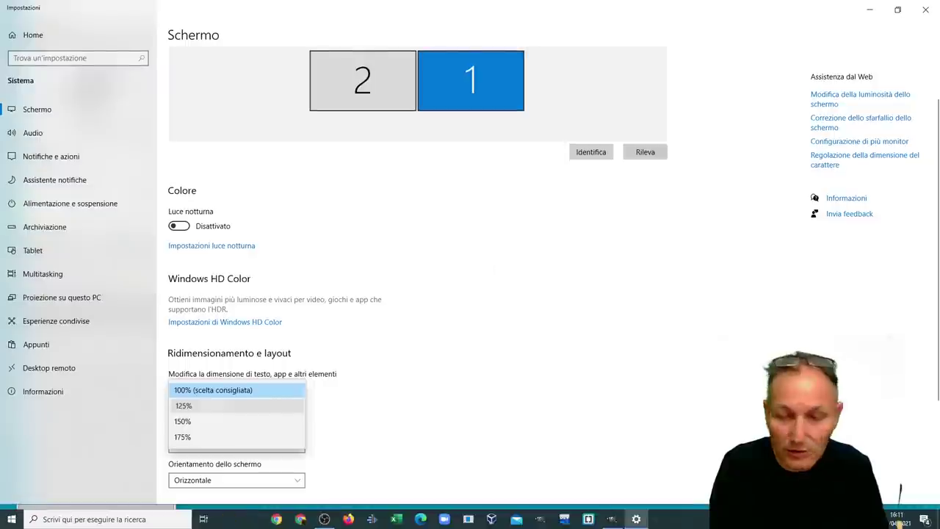
{"action": "left_click", "coordinate": [191, 405]}
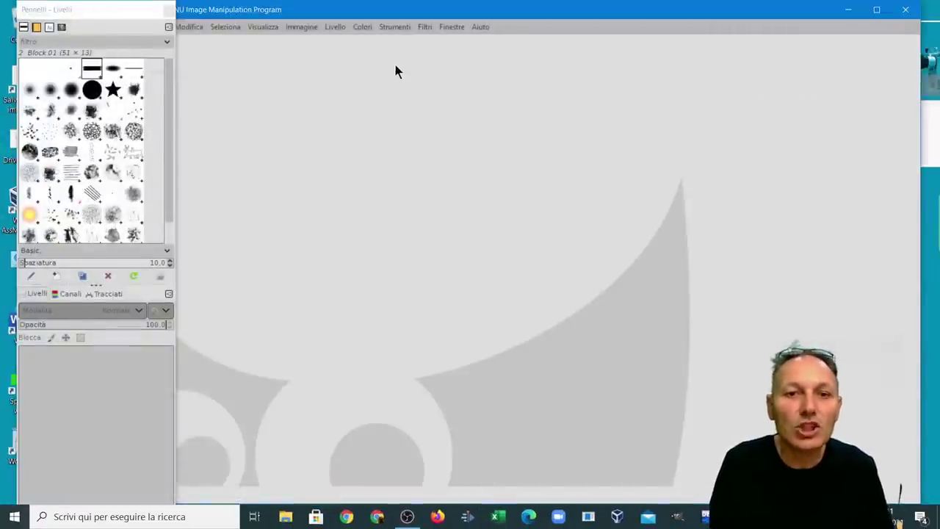
Check the Filtri > Miglioramento menu without choosing a filter, then close GIMP
{"action": "left_click", "coordinate": [423, 27]}
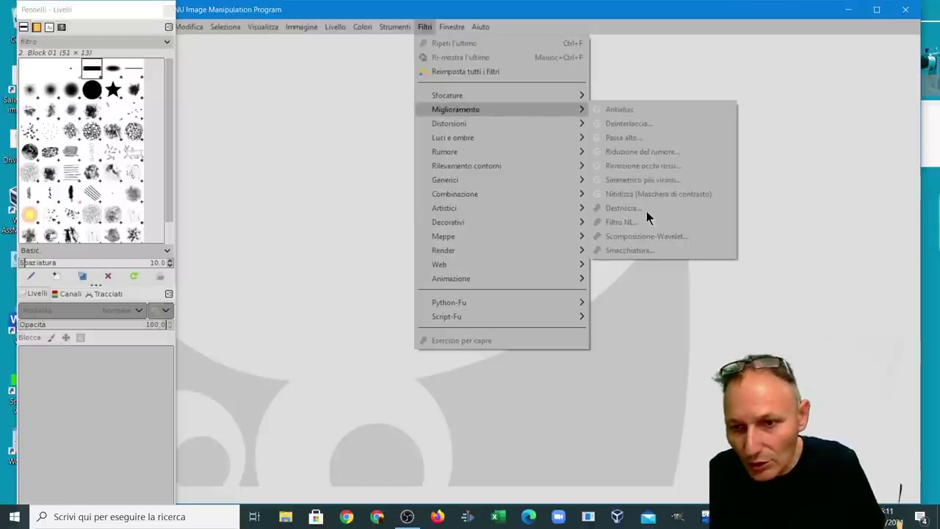
{"action": "mouse_move", "coordinate": [455, 109]}
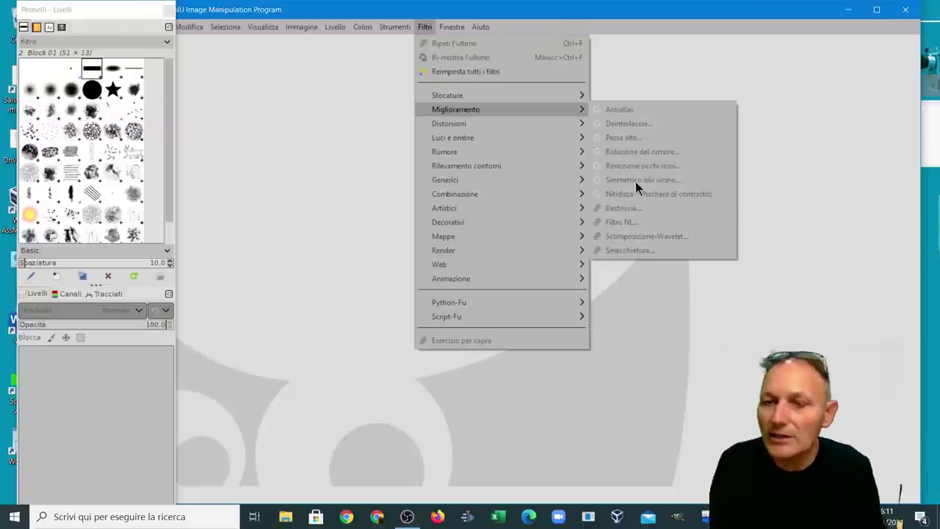
{"action": "left_click", "coordinate": [902, 101]}
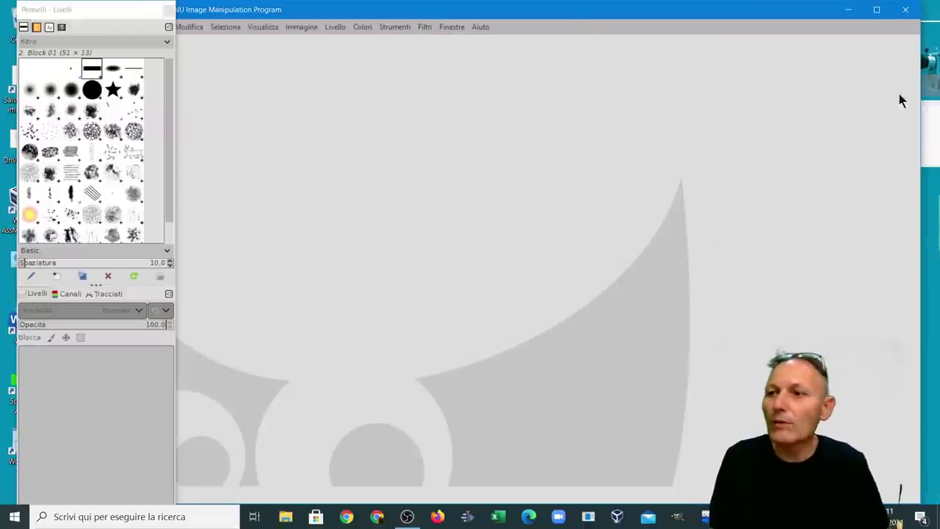
{"action": "left_click", "coordinate": [905, 10]}
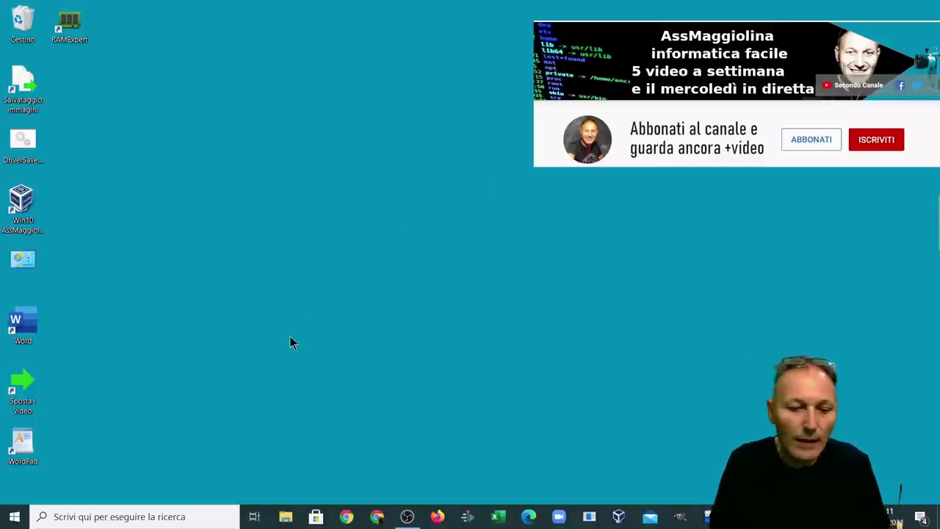
Search Google in Chrome for 'resynthesizer'
{"action": "left_click", "coordinate": [378, 517]}
{"action": "type", "text": "resy"}
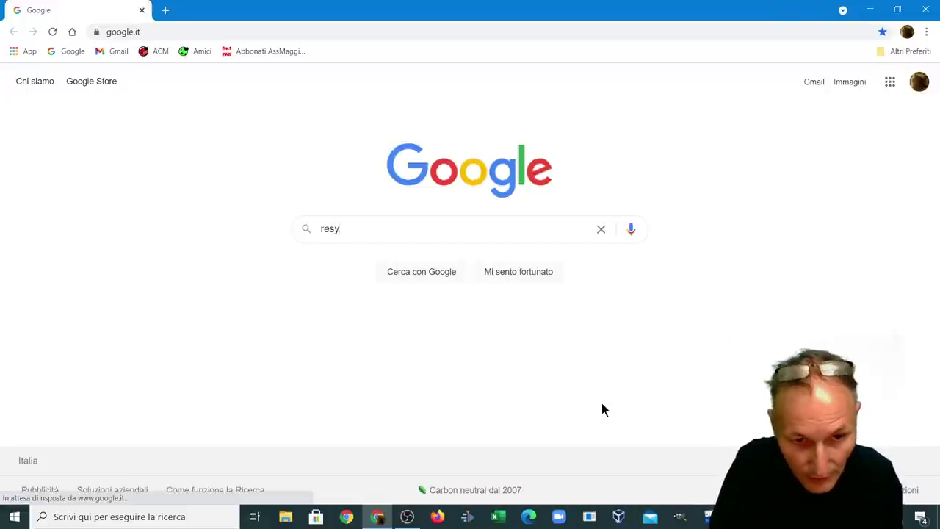
{"action": "type", "text": "nteh"}
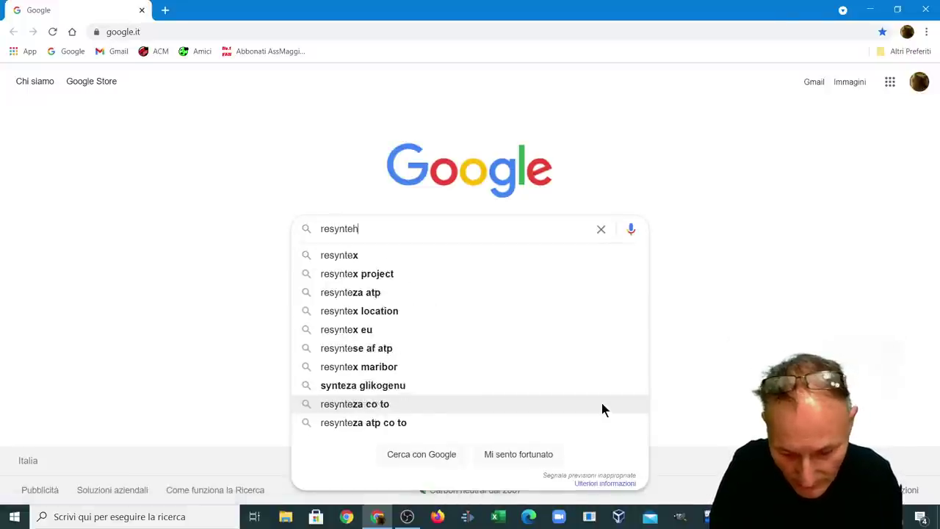
{"action": "type", "text": "s"}
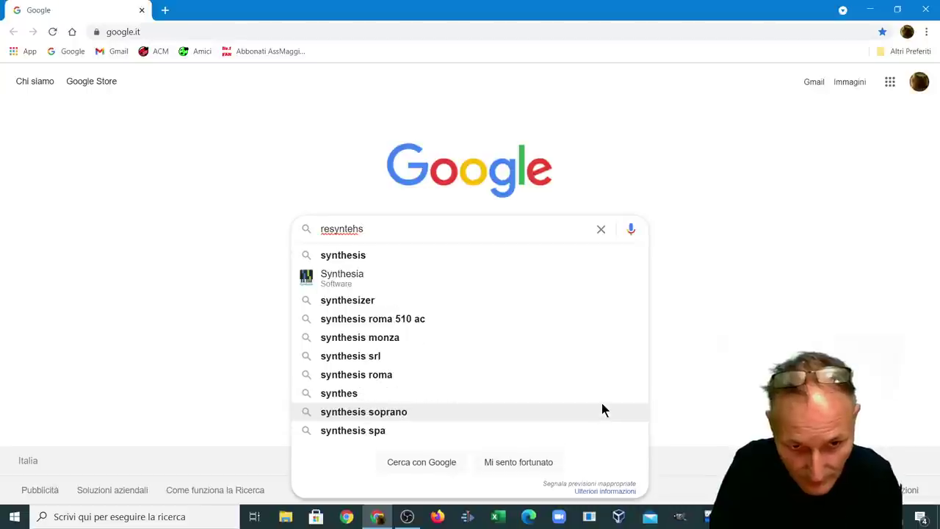
{"action": "key", "text": "BackSpace"}
{"action": "key", "text": "BackSpace"}
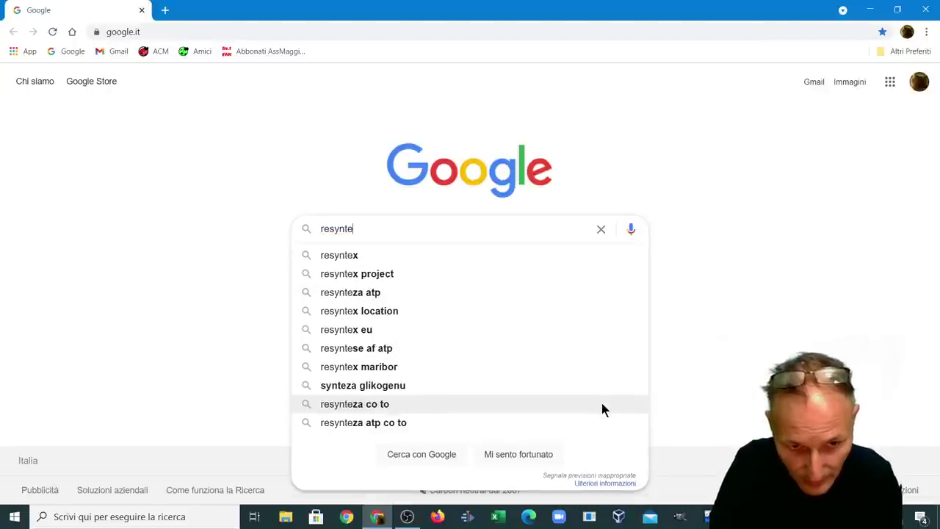
{"action": "key", "text": "BackSpace"}
{"action": "type", "text": "h"}
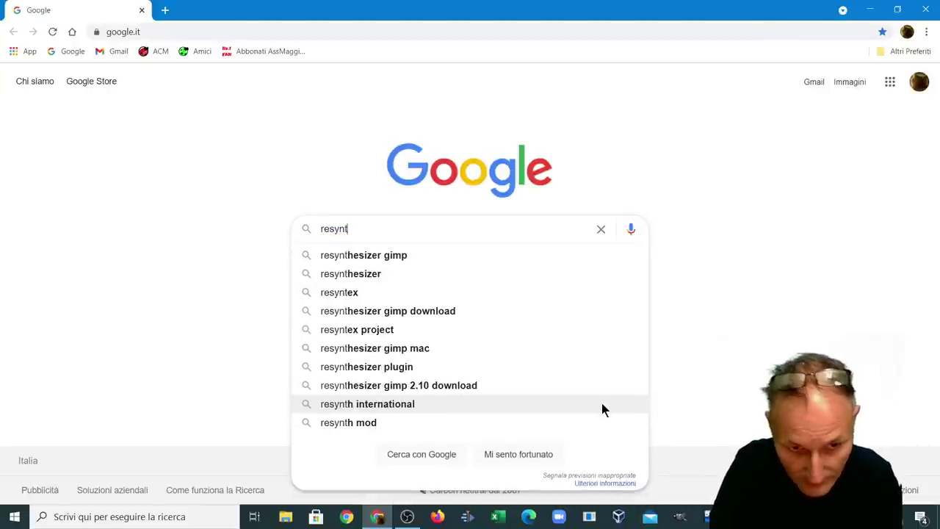
{"action": "type", "text": "e"}
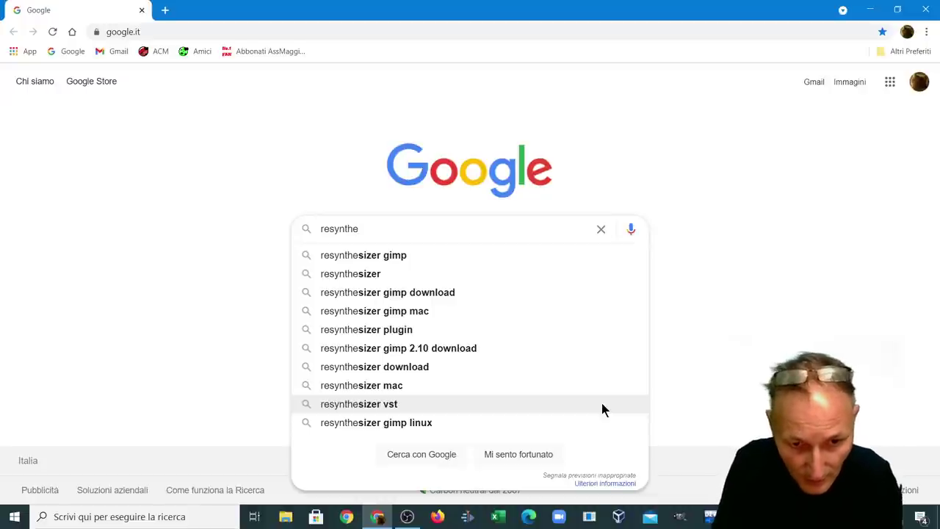
{"action": "left_click", "coordinate": [343, 276]}
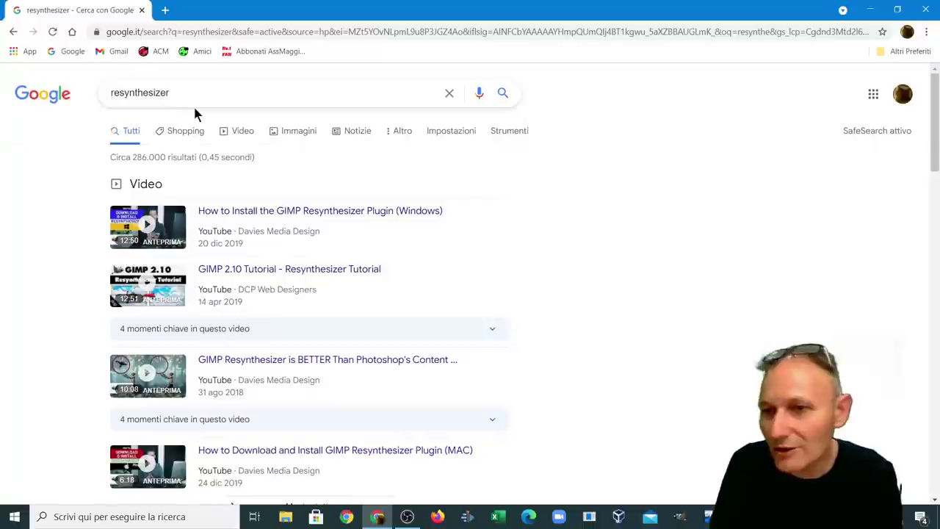
Refine the search to 'resynthesizer download' and scroll to the gimp-portable.com result
{"action": "left_click", "coordinate": [195, 92]}
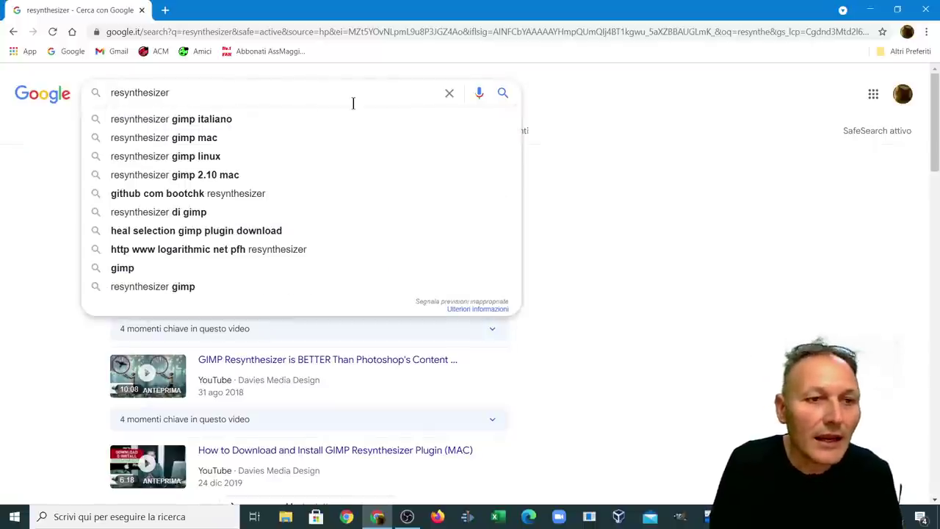
{"action": "type", "text": " dow"}
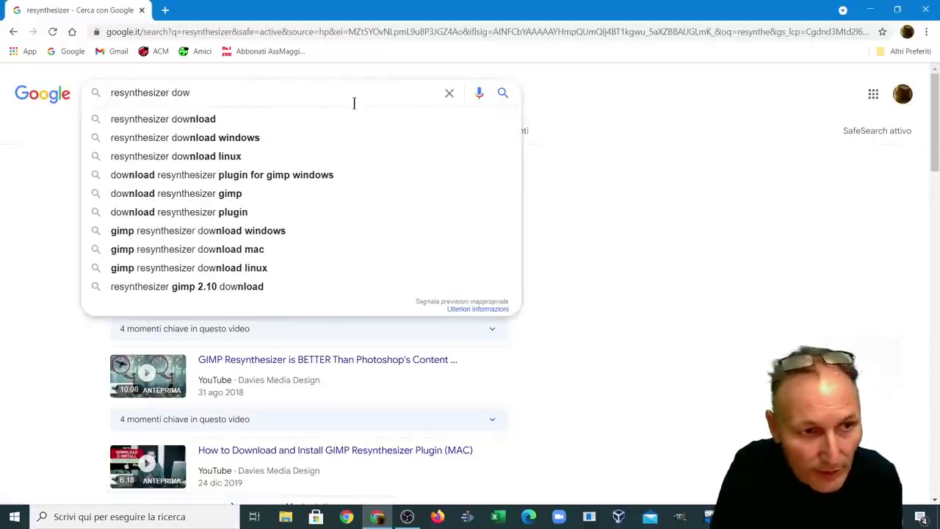
{"action": "left_click", "coordinate": [154, 121]}
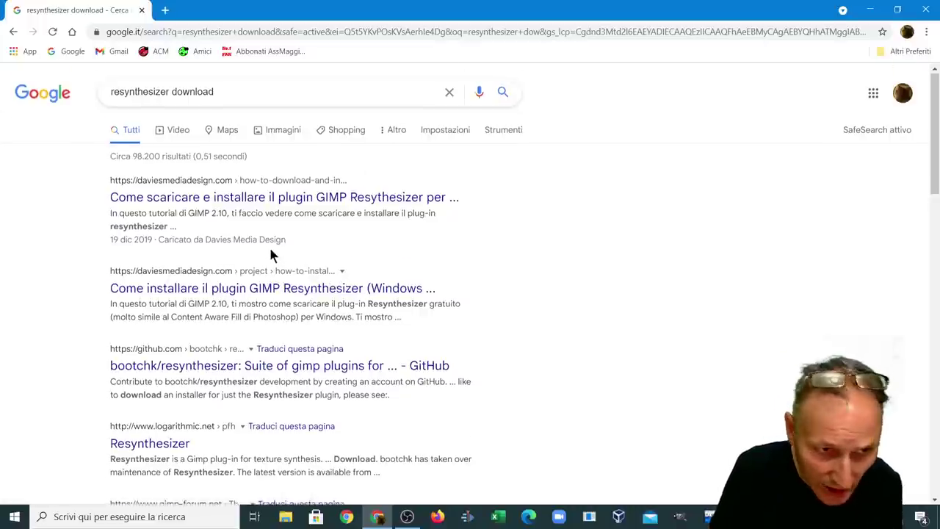
{"action": "scroll", "coordinate": [271, 254], "scroll_direction": "down", "scroll_amount": 2}
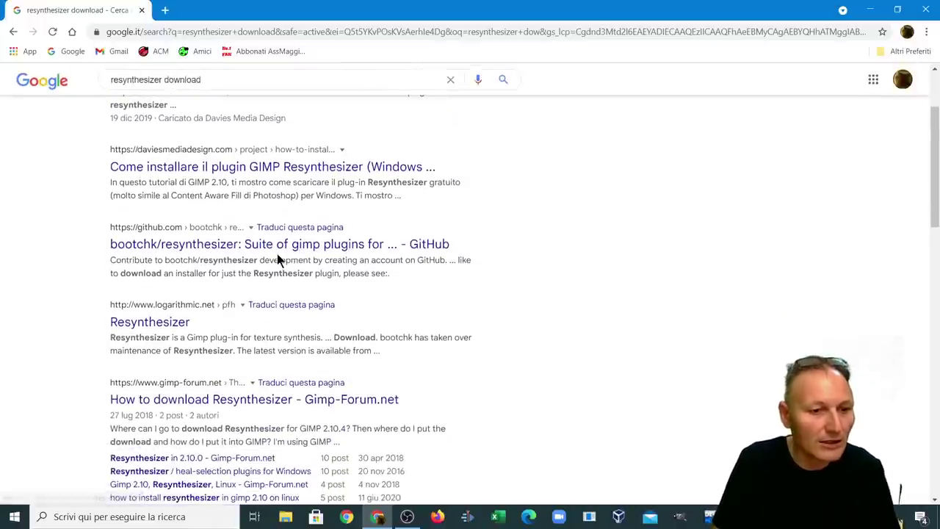
{"action": "scroll", "coordinate": [312, 247], "scroll_direction": "down", "scroll_amount": 1}
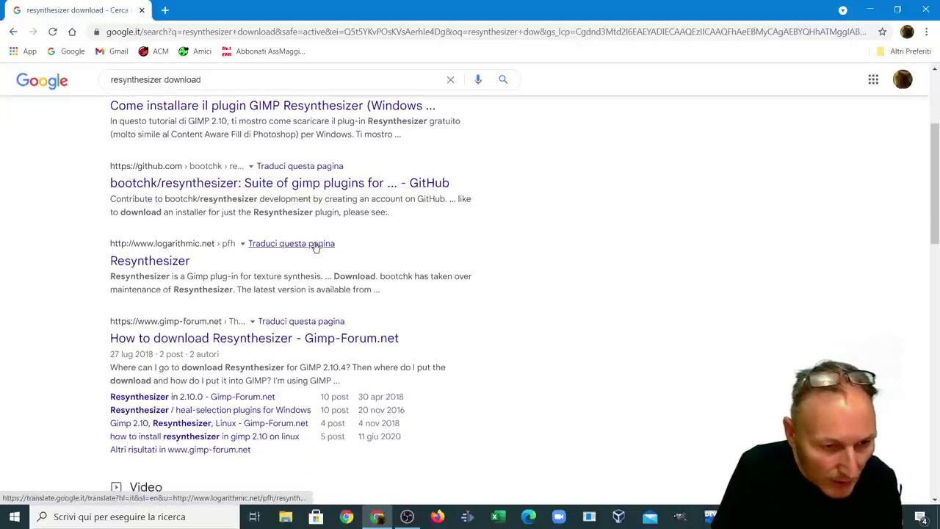
{"action": "scroll", "coordinate": [315, 247], "scroll_direction": "down", "scroll_amount": 1}
{"action": "scroll", "coordinate": [316, 248], "scroll_direction": "down", "scroll_amount": 1}
{"action": "scroll", "coordinate": [316, 247], "scroll_direction": "down", "scroll_amount": 1}
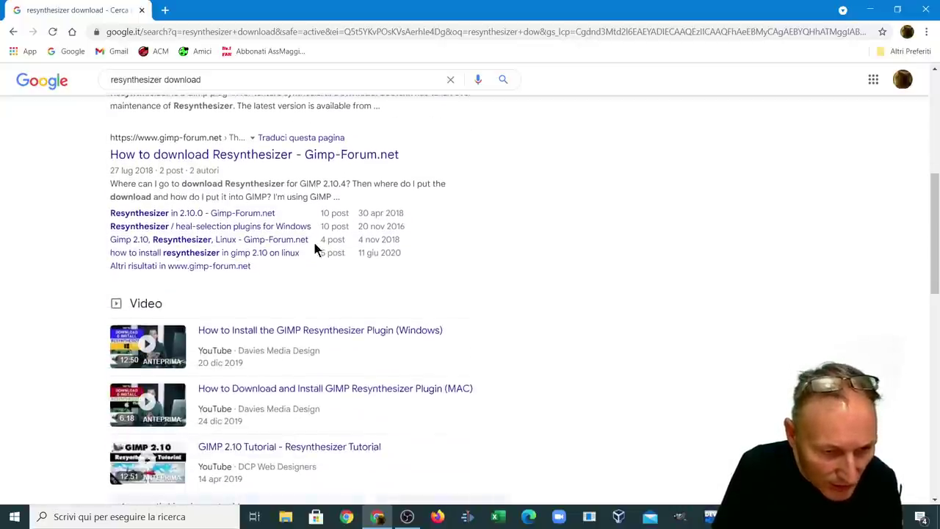
{"action": "scroll", "coordinate": [316, 249], "scroll_direction": "down", "scroll_amount": 2}
{"action": "scroll", "coordinate": [314, 248], "scroll_direction": "down", "scroll_amount": 1}
{"action": "scroll", "coordinate": [315, 248], "scroll_direction": "down", "scroll_amount": 1}
{"action": "scroll", "coordinate": [314, 248], "scroll_direction": "down", "scroll_amount": 1}
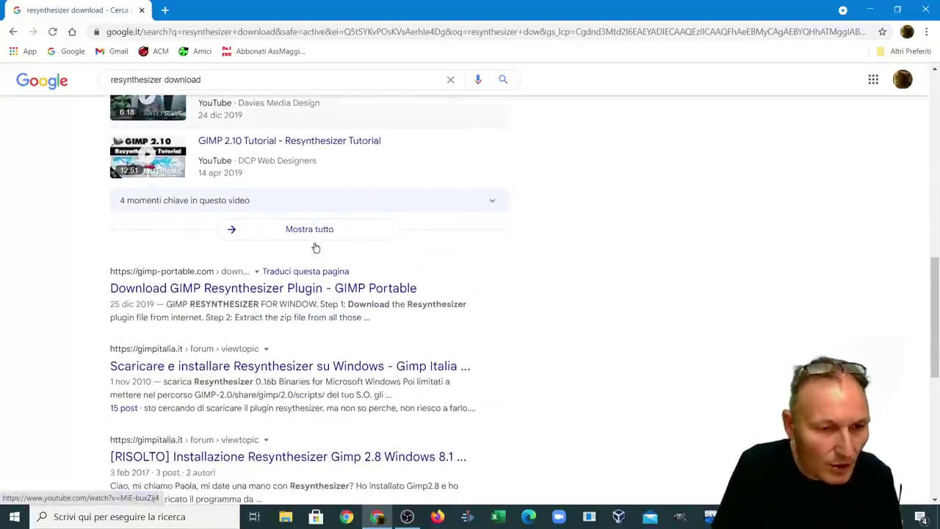
{"action": "scroll", "coordinate": [315, 248], "scroll_direction": "down", "scroll_amount": 1}
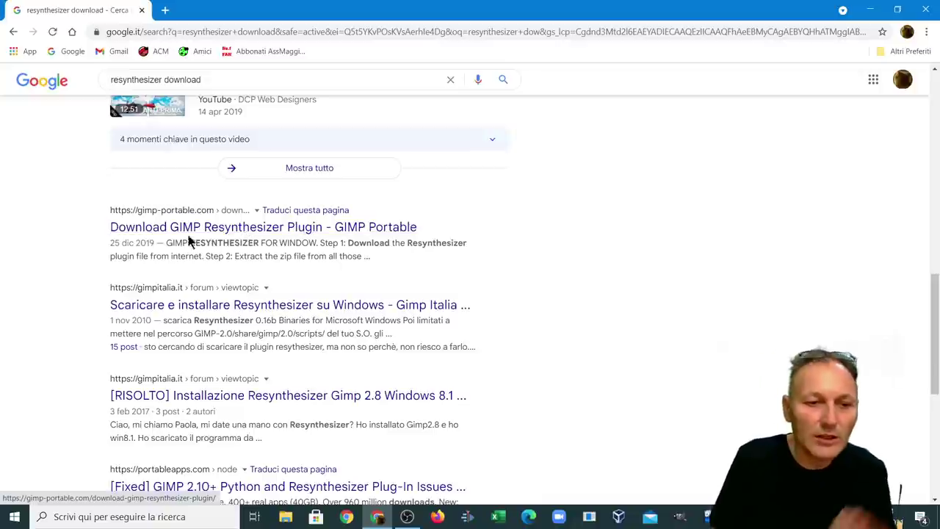
Open the gimp-portable.com Resynthesizer plugin article and scroll to its Download section
{"action": "left_click", "coordinate": [225, 234]}
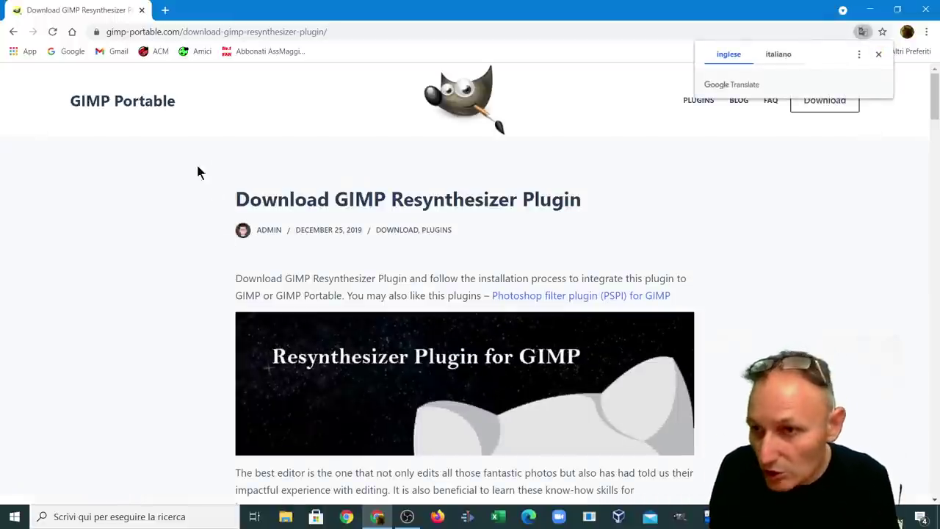
{"action": "scroll", "coordinate": [202, 224], "scroll_direction": "down", "scroll_amount": 3}
{"action": "scroll", "coordinate": [203, 224], "scroll_direction": "down", "scroll_amount": 3}
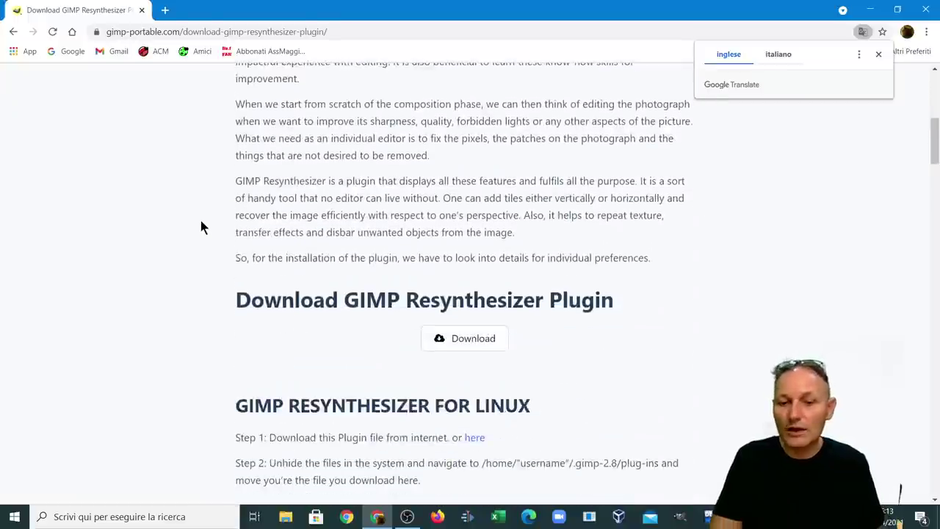
{"action": "scroll", "coordinate": [200, 220], "scroll_direction": "down", "scroll_amount": 3}
{"action": "scroll", "coordinate": [199, 220], "scroll_direction": "down", "scroll_amount": 3}
{"action": "scroll", "coordinate": [197, 221], "scroll_direction": "down", "scroll_amount": 3}
{"action": "scroll", "coordinate": [197, 226], "scroll_direction": "down", "scroll_amount": 3}
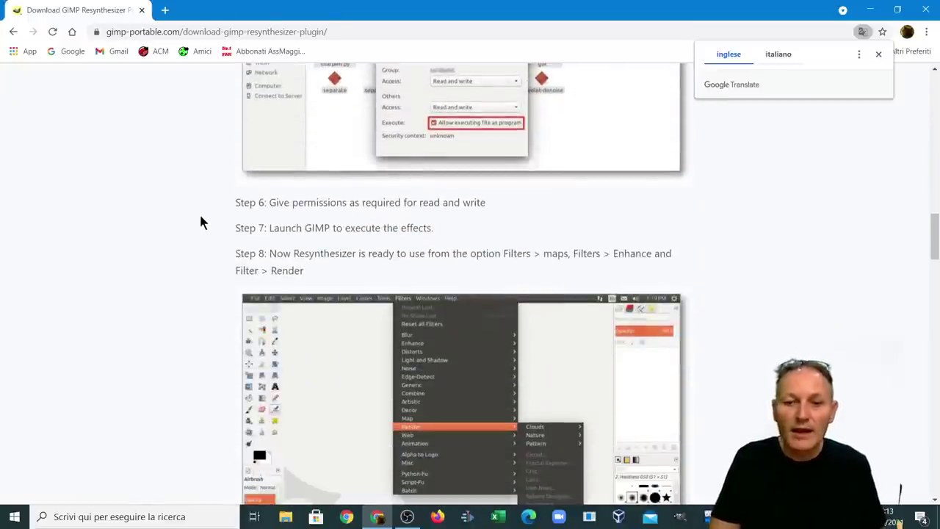
{"action": "scroll", "coordinate": [200, 216], "scroll_direction": "up", "scroll_amount": 4}
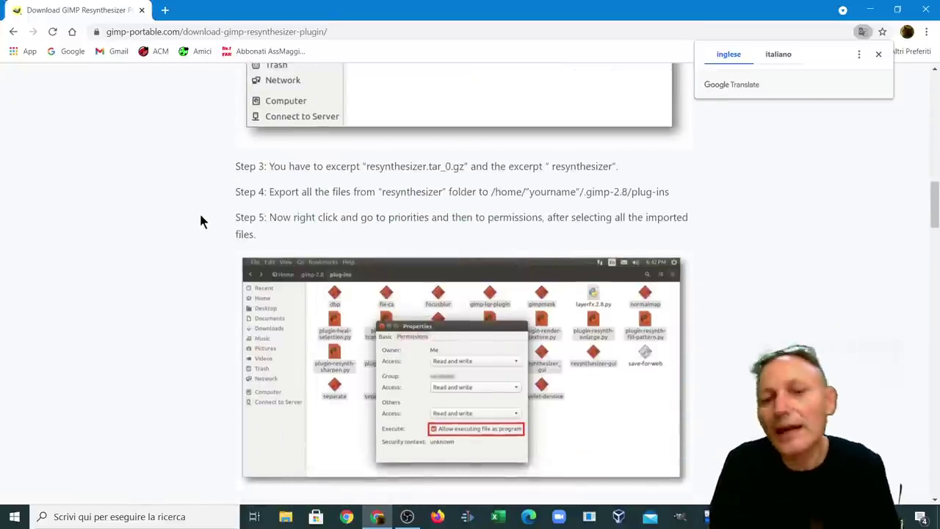
{"action": "scroll", "coordinate": [201, 215], "scroll_direction": "up", "scroll_amount": 1}
{"action": "scroll", "coordinate": [201, 219], "scroll_direction": "up", "scroll_amount": 1}
{"action": "scroll", "coordinate": [198, 218], "scroll_direction": "up", "scroll_amount": 1}
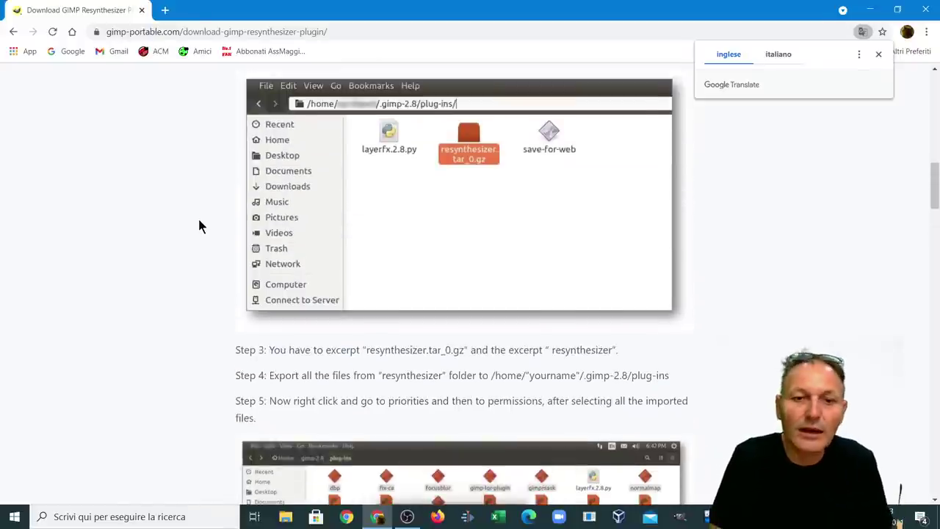
{"action": "scroll", "coordinate": [195, 220], "scroll_direction": "up", "scroll_amount": 2}
{"action": "scroll", "coordinate": [195, 225], "scroll_direction": "up", "scroll_amount": 1}
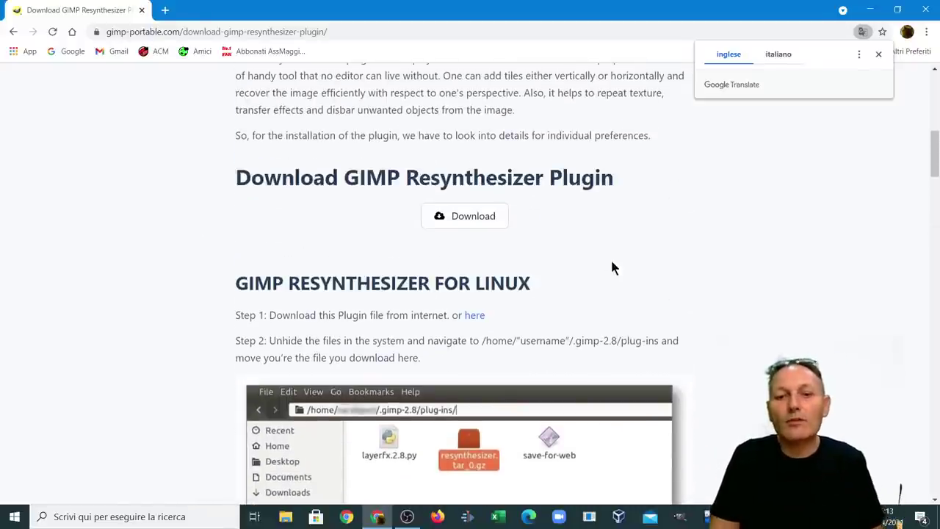
Download resynth_win_32_64.zip from MediaFire, dismissing consent and the ad, then close Chrome
{"action": "left_click", "coordinate": [458, 217]}
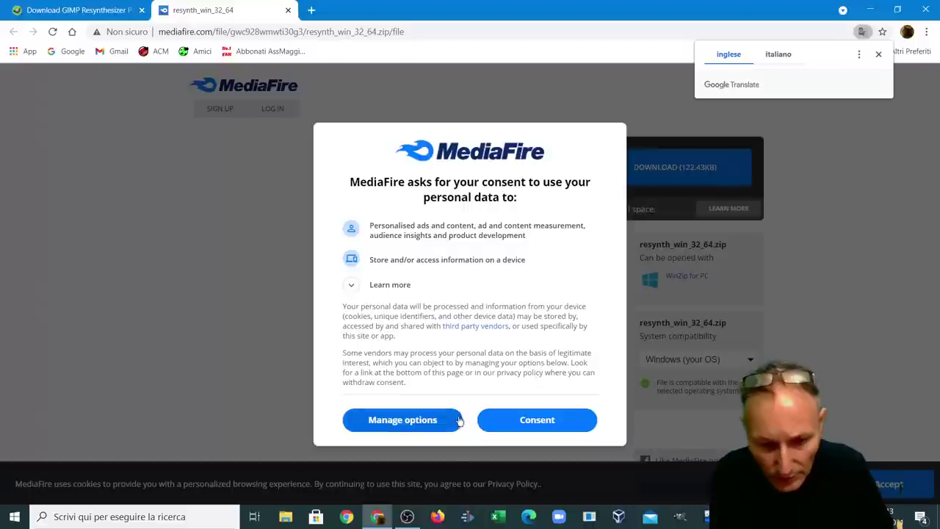
{"action": "left_click", "coordinate": [523, 420]}
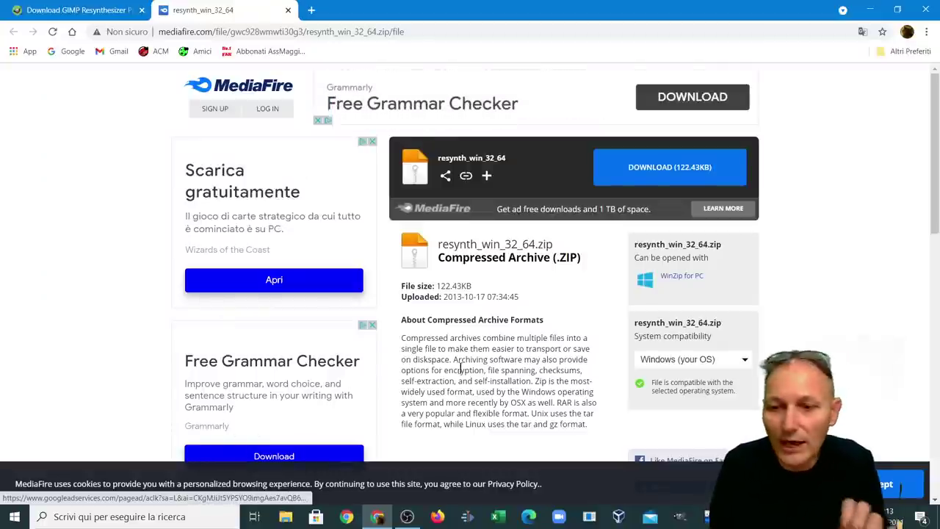
{"action": "left_click", "coordinate": [669, 171]}
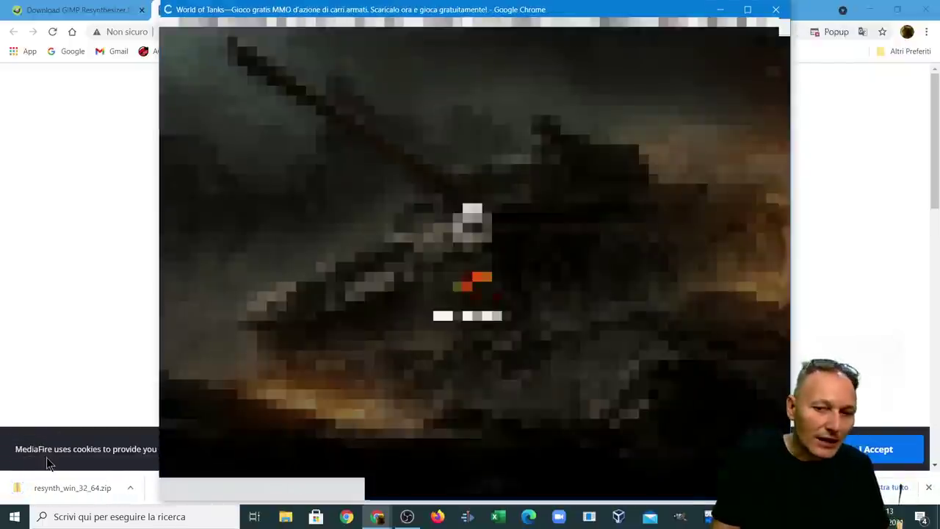
{"action": "left_click", "coordinate": [777, 12]}
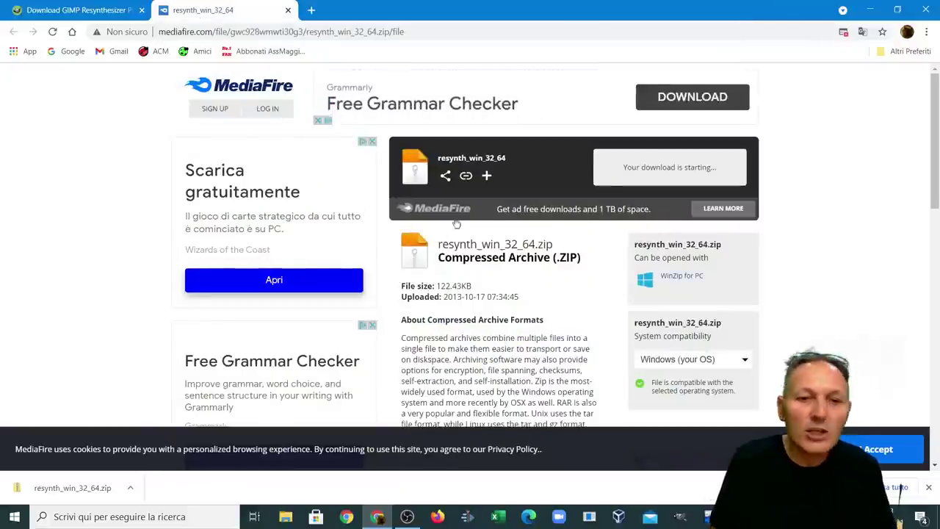
{"action": "left_click", "coordinate": [924, 11]}
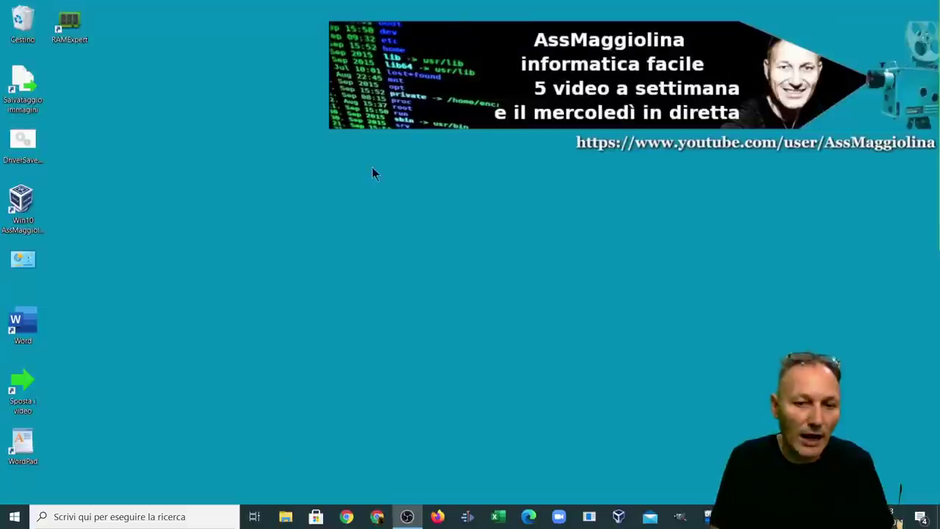
Open File Explorer on the Download folder holding resynth_win_32_64.zip
{"action": "left_click", "coordinate": [285, 518]}
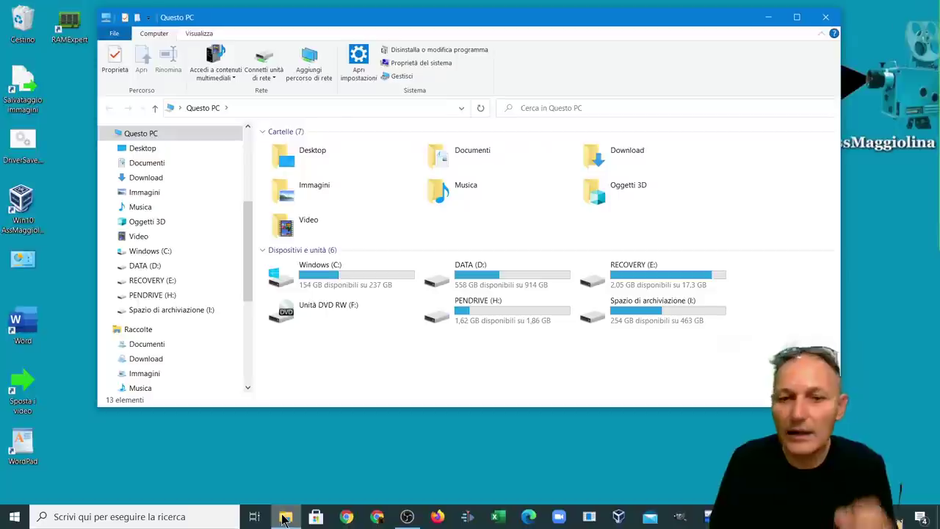
{"action": "double_click", "coordinate": [614, 163]}
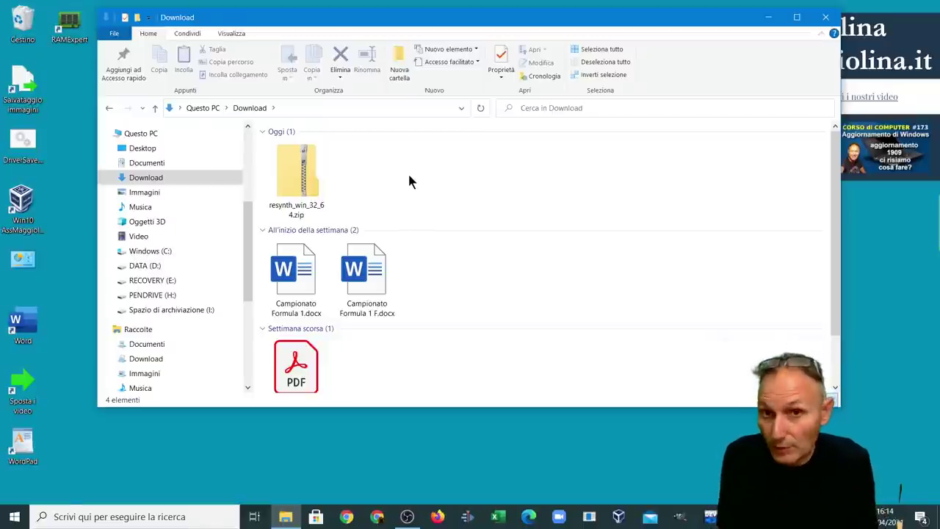
Extract the resynth zip into a resynth_win_32_64 folder, then delete the zip archive
{"action": "right_click", "coordinate": [291, 170]}
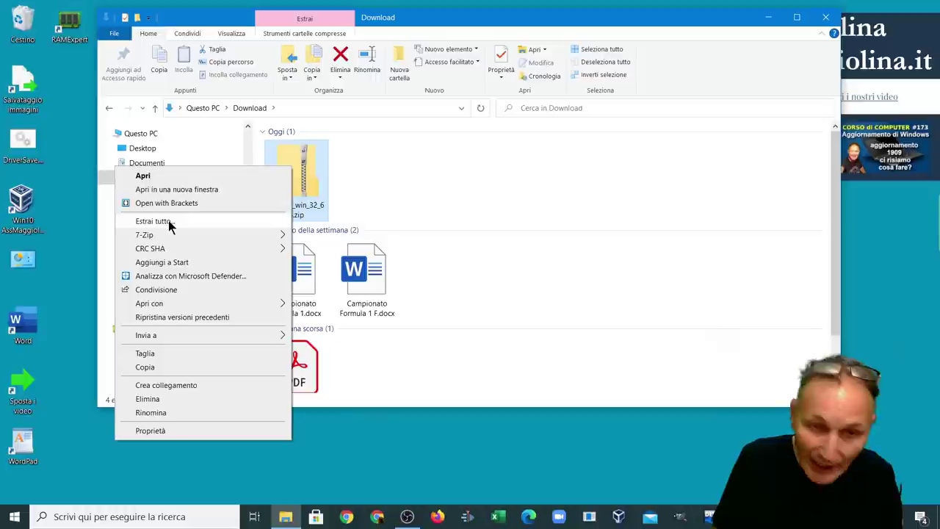
{"action": "left_click", "coordinate": [169, 222]}
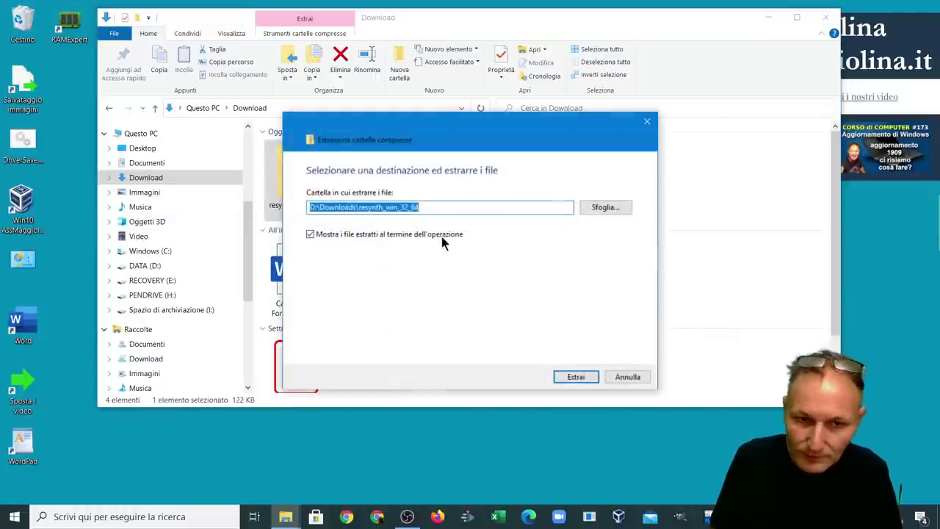
{"action": "left_click", "coordinate": [578, 378]}
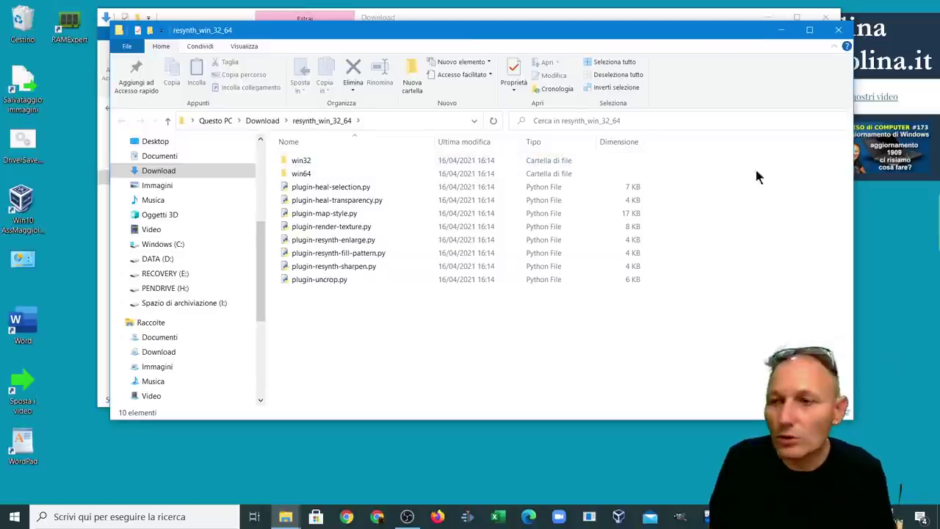
{"action": "left_click", "coordinate": [840, 30]}
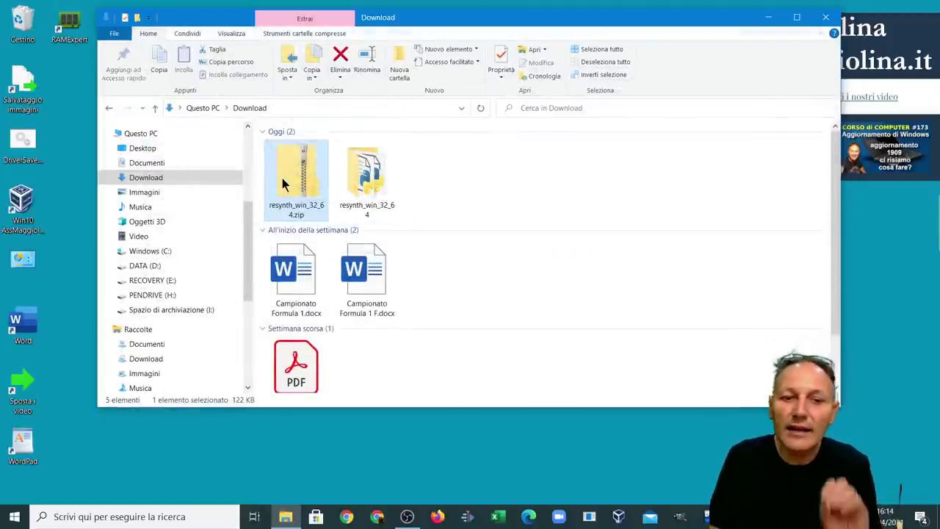
{"action": "mouse_move", "coordinate": [287, 170]}
{"action": "left_mouse_down"}
{"action": "mouse_move", "coordinate": [264, 178]}
{"action": "mouse_move", "coordinate": [26, 23]}
{"action": "left_mouse_up"}
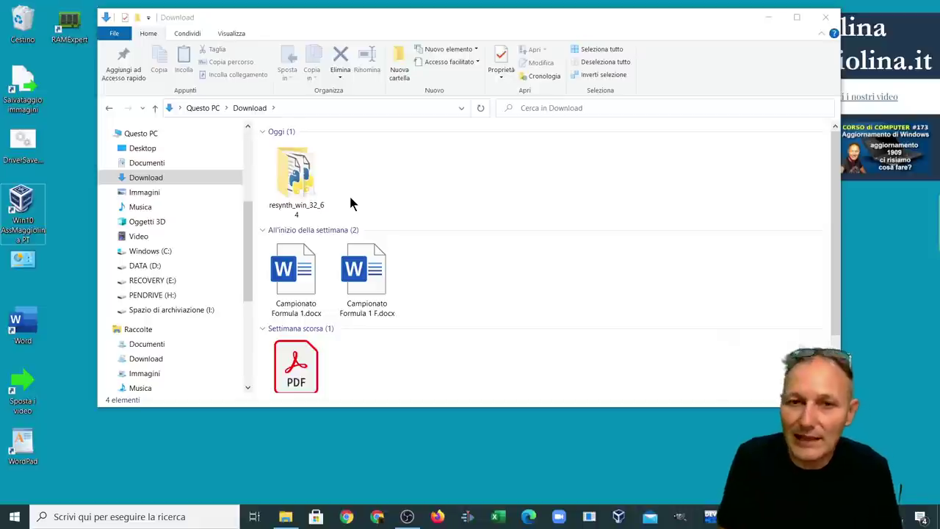
Copy resynthesizer.exe and resynthesizer-gui.exe from win64 into resynth_win_32_64, then select all twelve items
{"action": "double_click", "coordinate": [296, 177]}
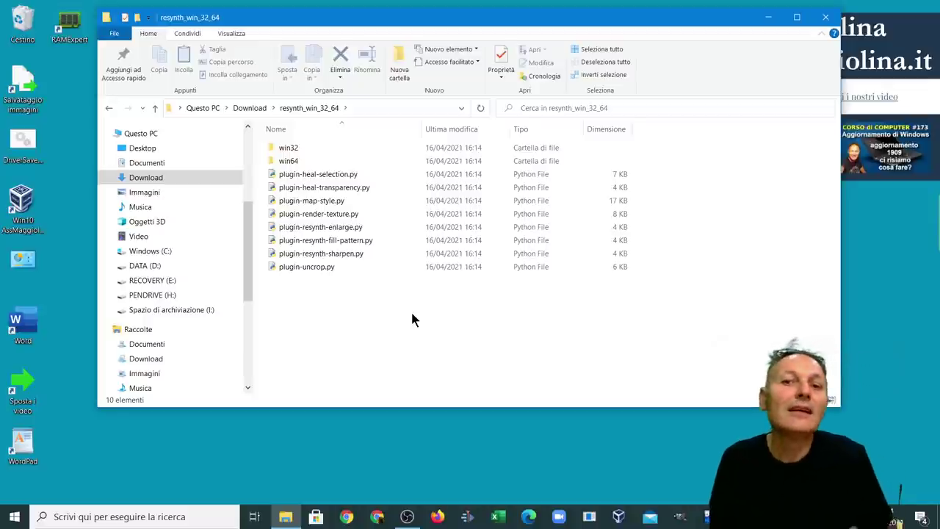
{"action": "double_click", "coordinate": [275, 161]}
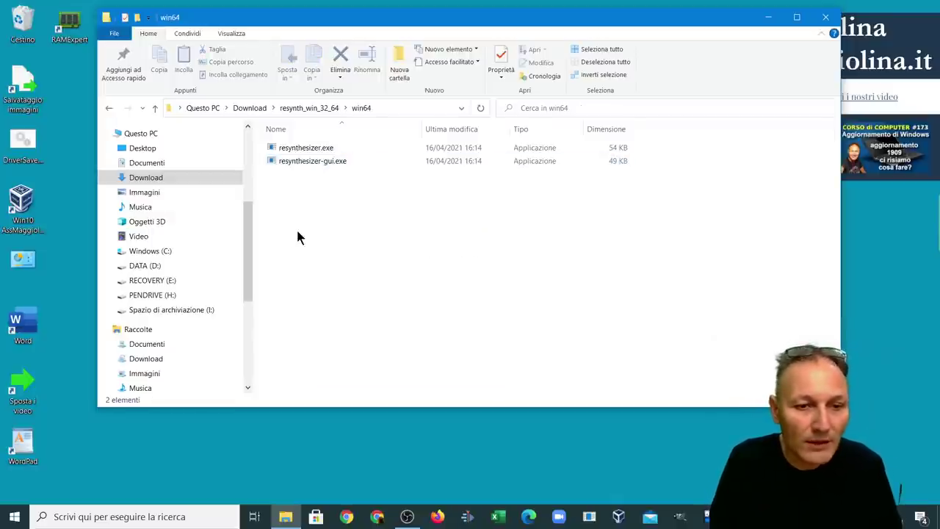
{"action": "left_click_drag", "start_coordinate": [312, 206], "coordinate": [294, 152]}
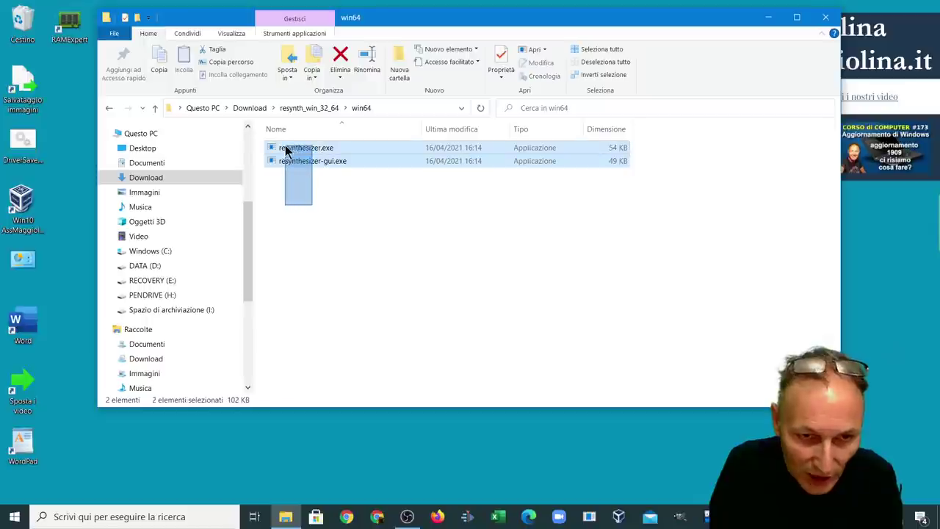
{"action": "left_click", "coordinate": [162, 57]}
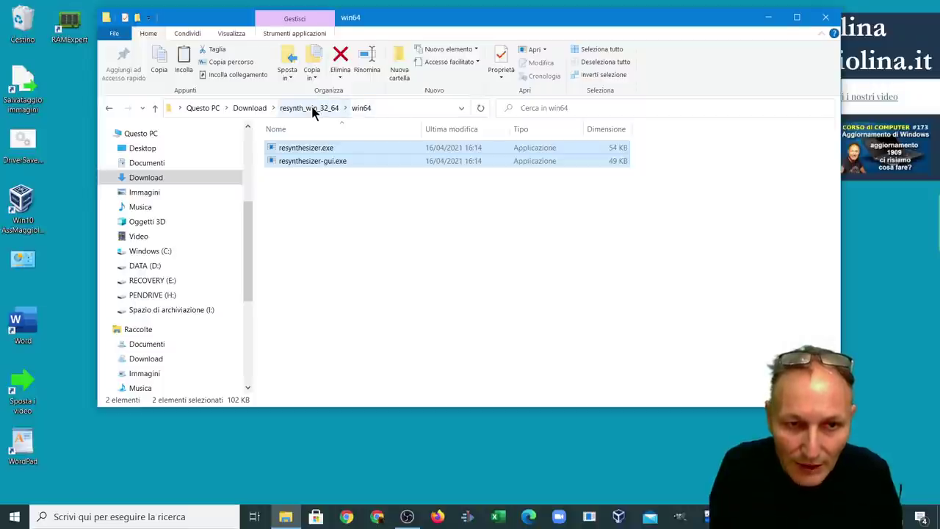
{"action": "left_click", "coordinate": [315, 110]}
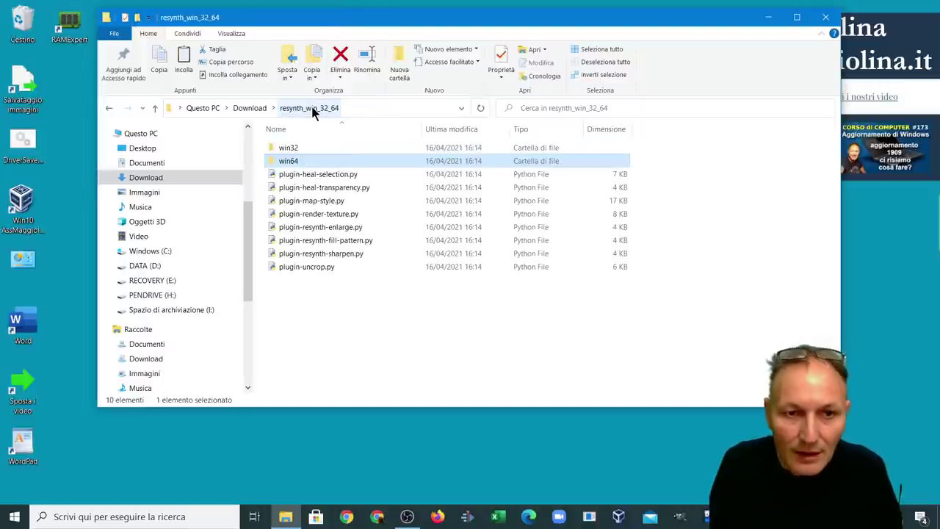
{"action": "left_click", "coordinate": [300, 319]}
{"action": "left_click", "coordinate": [183, 59]}
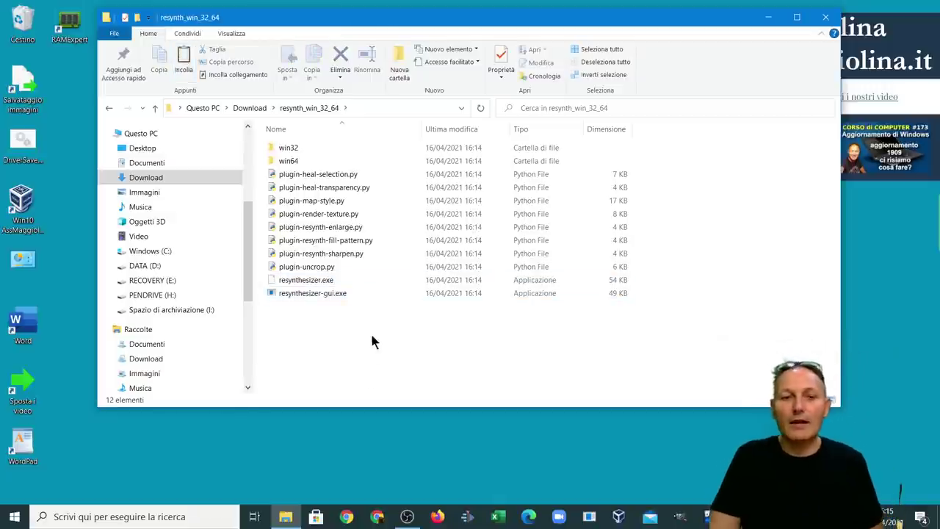
{"action": "left_click_drag", "start_coordinate": [362, 340], "coordinate": [268, 139]}
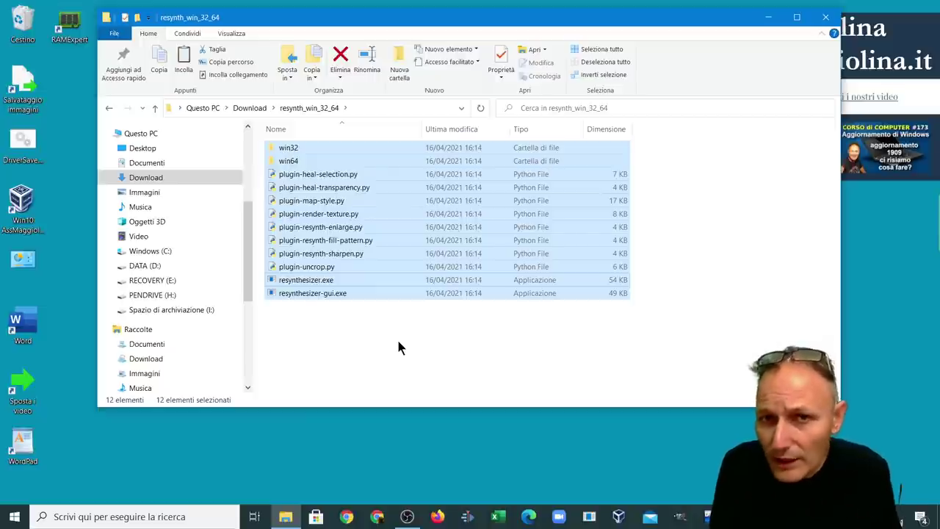
Launch GIMP and show the Plug-in folder locations under Preferenze > Cartelle
{"action": "left_click", "coordinate": [680, 523]}
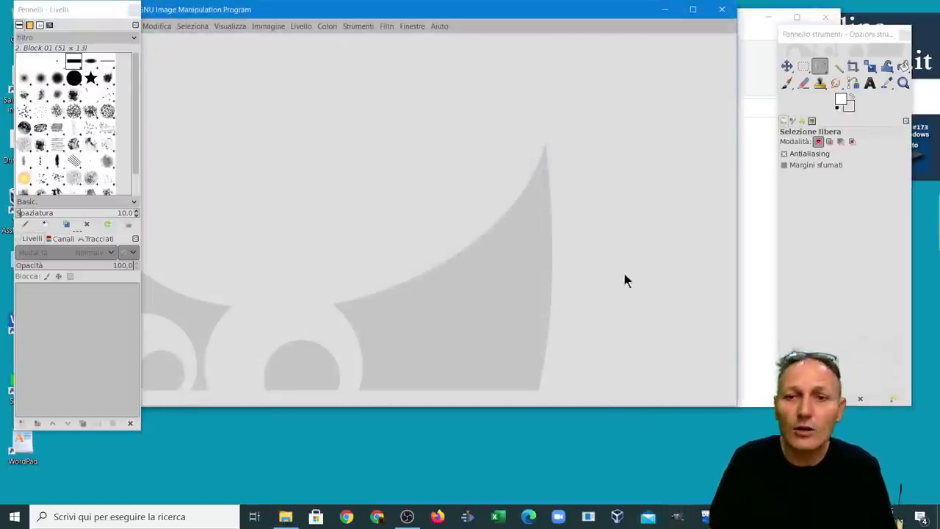
{"action": "left_click_drag", "start_coordinate": [385, 11], "coordinate": [450, 19]}
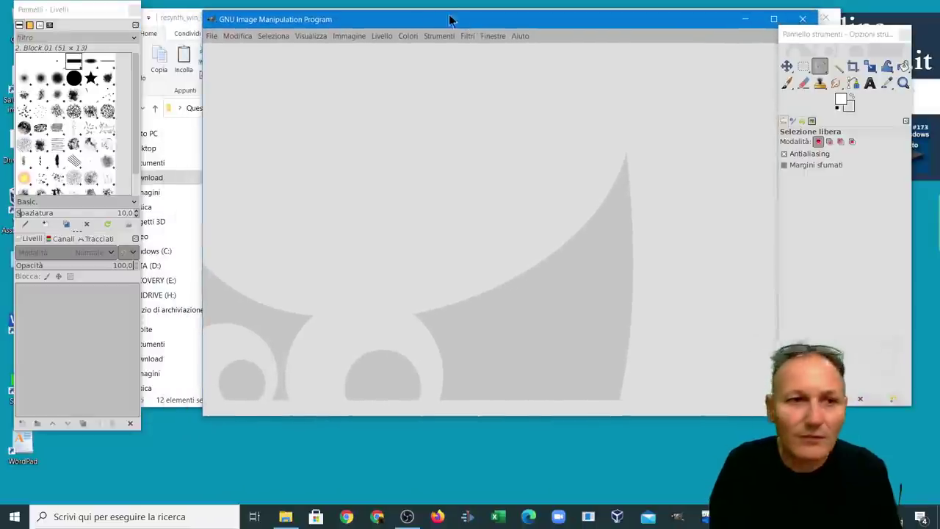
{"action": "left_click", "coordinate": [238, 37]}
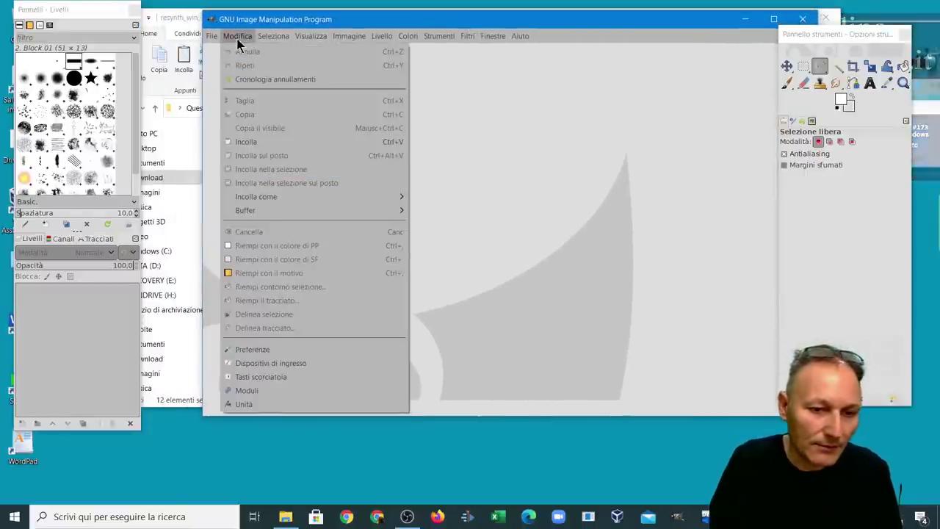
{"action": "left_click", "coordinate": [258, 350]}
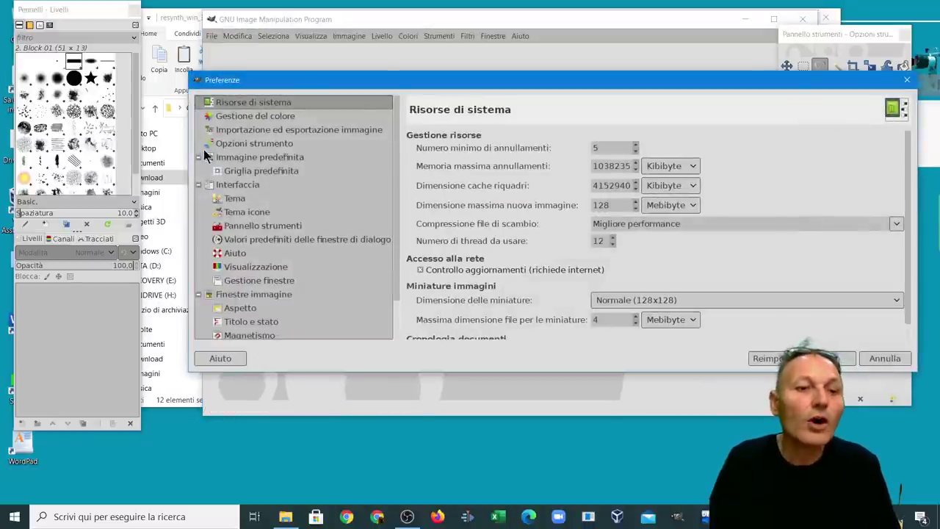
{"action": "scroll", "coordinate": [246, 140], "scroll_direction": "down", "scroll_amount": 2}
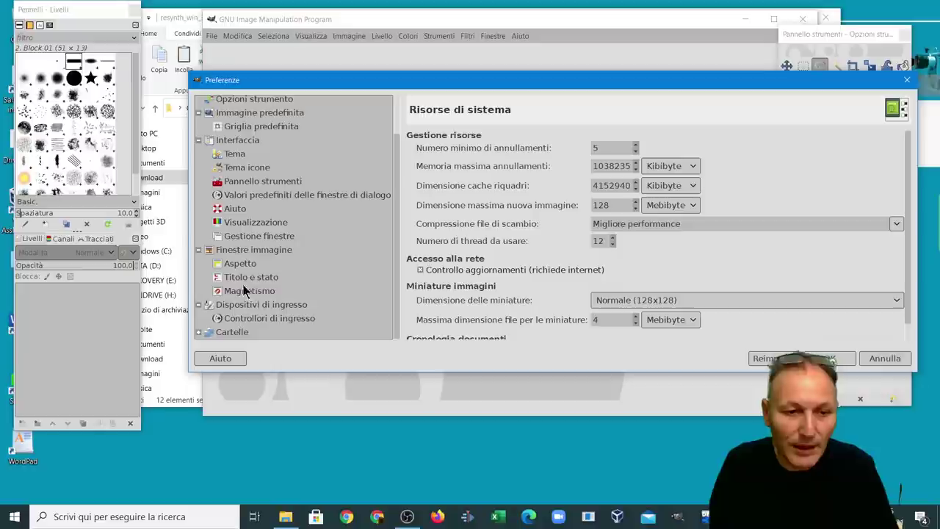
{"action": "left_click", "coordinate": [199, 332]}
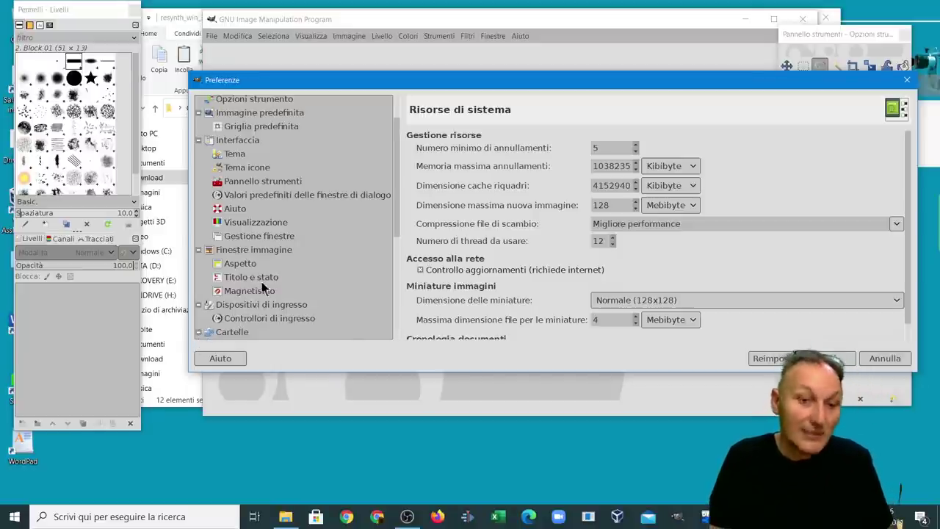
{"action": "scroll", "coordinate": [258, 254], "scroll_direction": "down", "scroll_amount": 5}
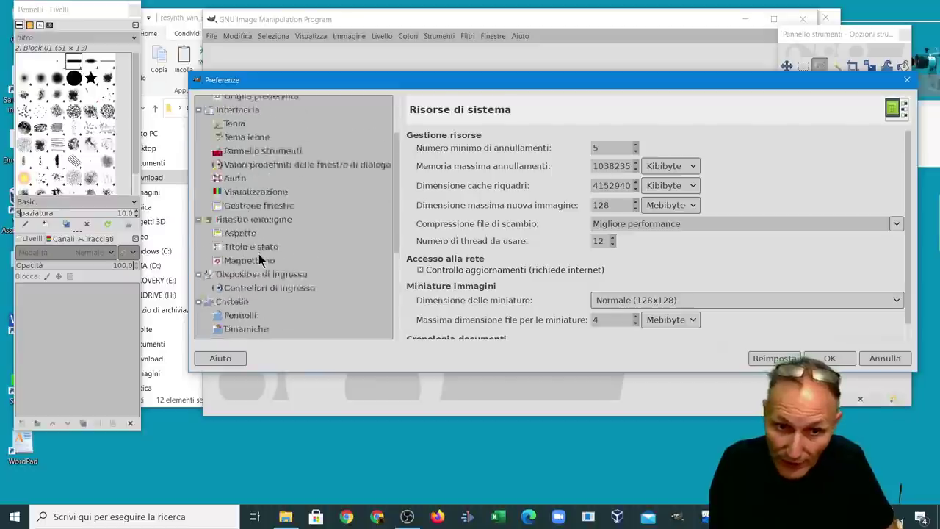
{"action": "scroll", "coordinate": [257, 255], "scroll_direction": "down", "scroll_amount": 2}
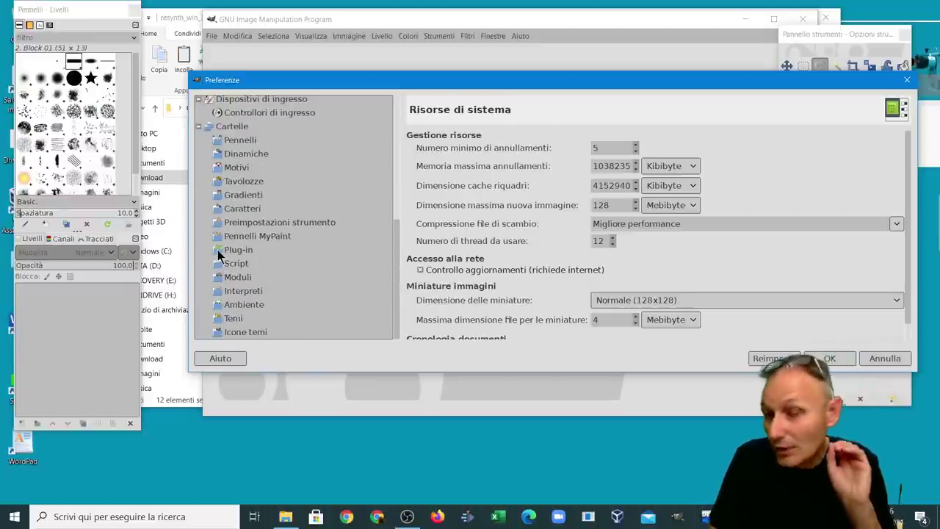
{"action": "left_click", "coordinate": [219, 254]}
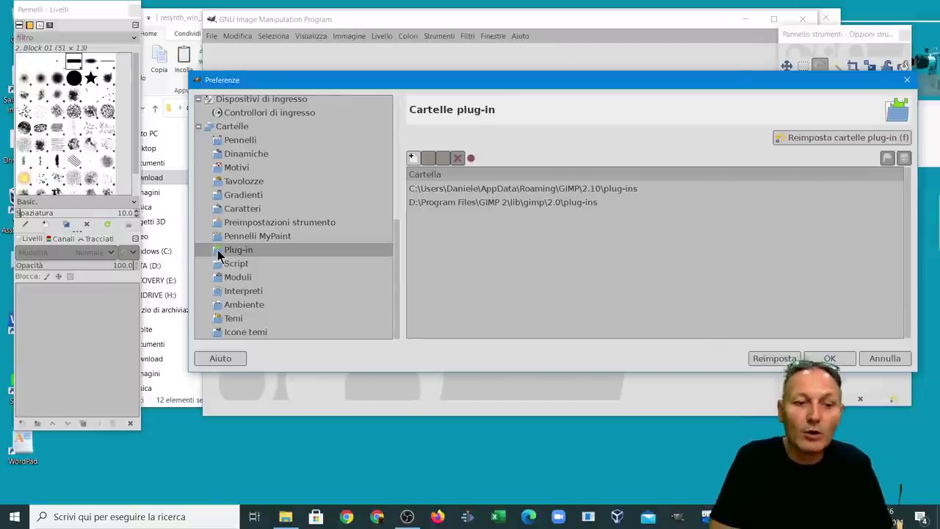
Move the Preferences window aside and bring the resynth_win_32_64 Explorer window forward
{"action": "left_click_drag", "start_coordinate": [426, 82], "coordinate": [598, 7]}
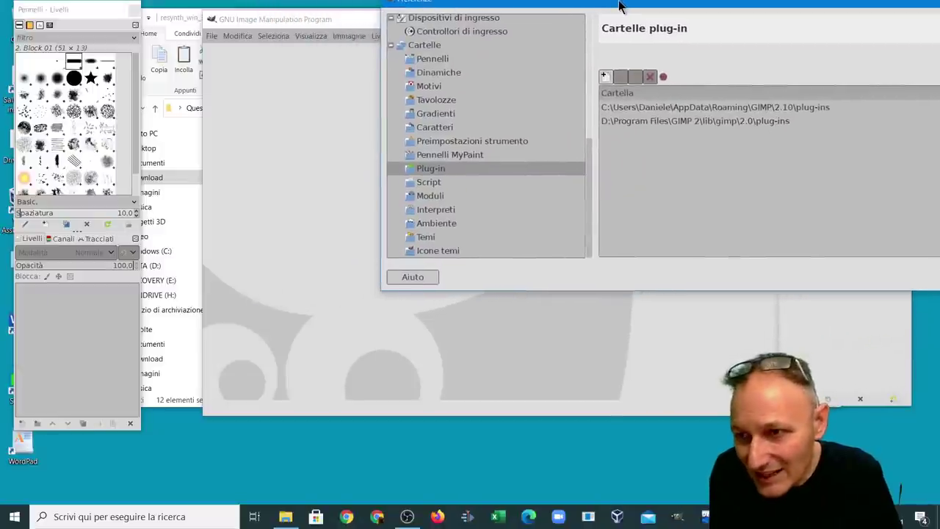
{"action": "left_click_drag", "start_coordinate": [598, 7], "coordinate": [624, 15]}
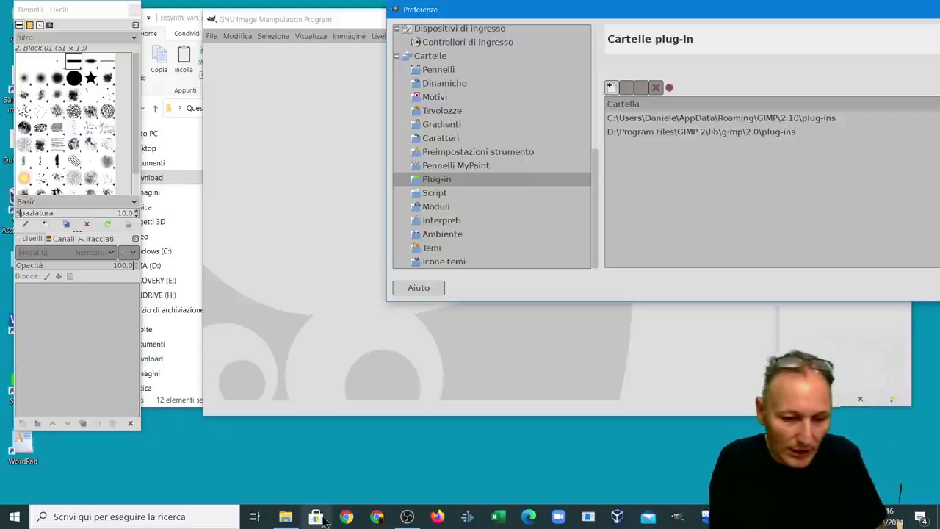
{"action": "left_click", "coordinate": [171, 405]}
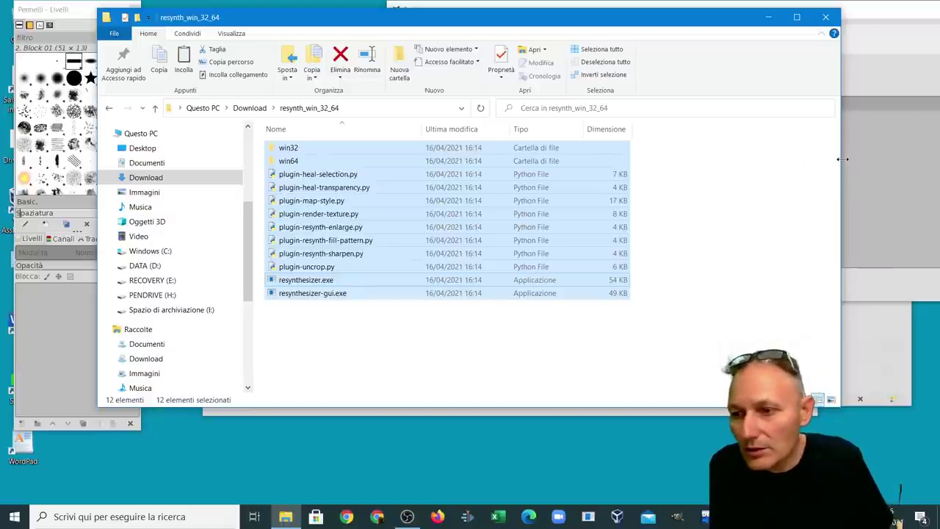
Narrow the Explorer window to reveal GIMP's plug-in folders, then go to Questo PC
{"action": "left_click_drag", "start_coordinate": [842, 159], "coordinate": [595, 159]}
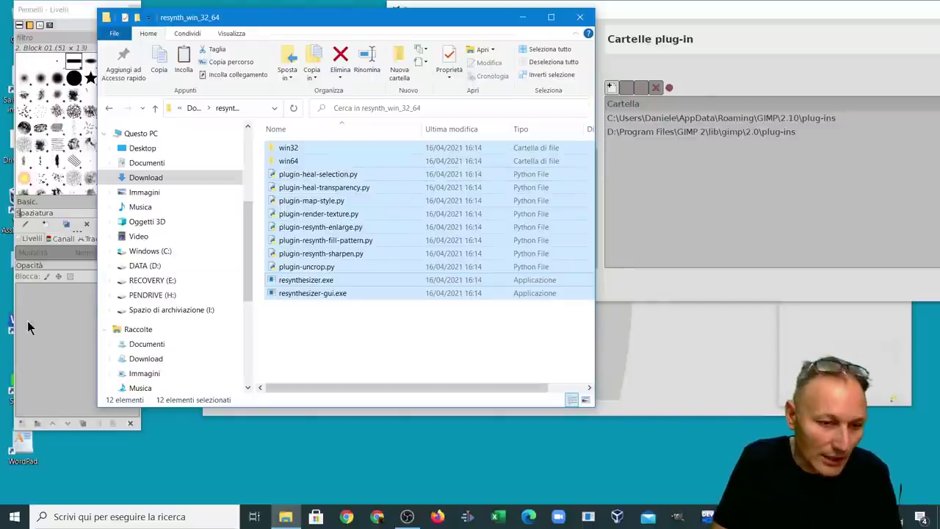
{"action": "left_click", "coordinate": [137, 133]}
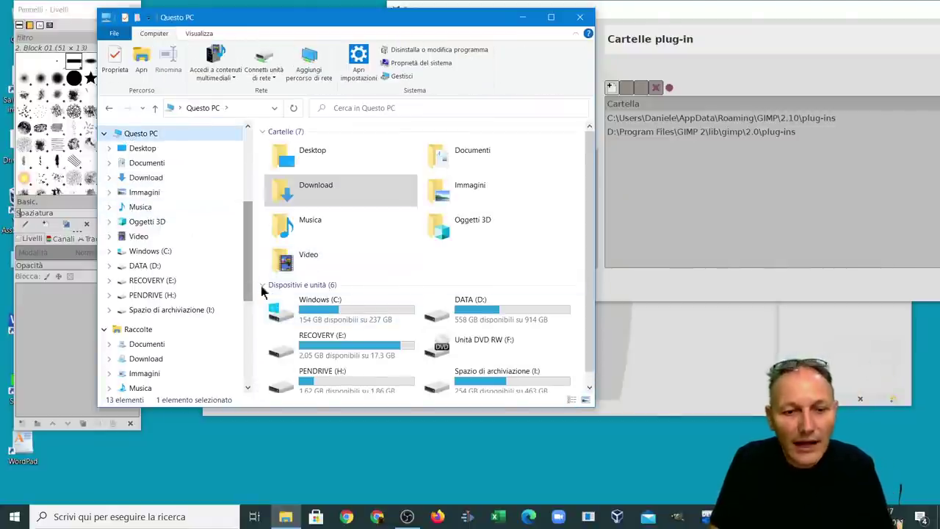
Browse Windows (C:) > Utenti into the user's home folder and scroll through its 31 items
{"action": "double_click", "coordinate": [325, 309]}
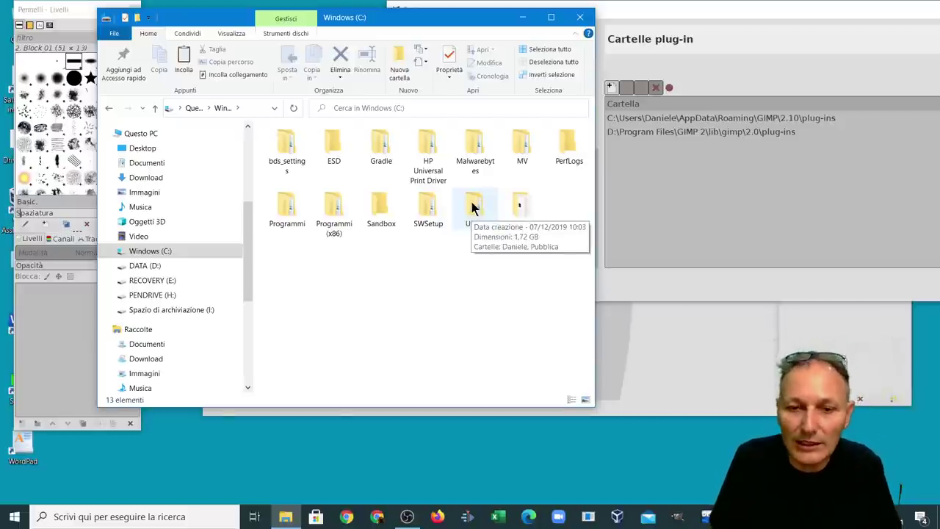
{"action": "double_click", "coordinate": [472, 208]}
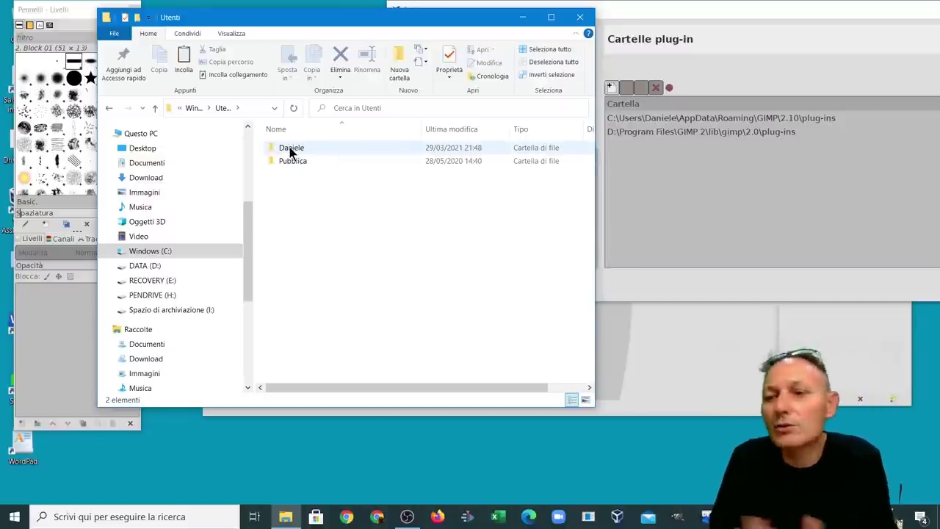
{"action": "mouse_move", "coordinate": [291, 149]}
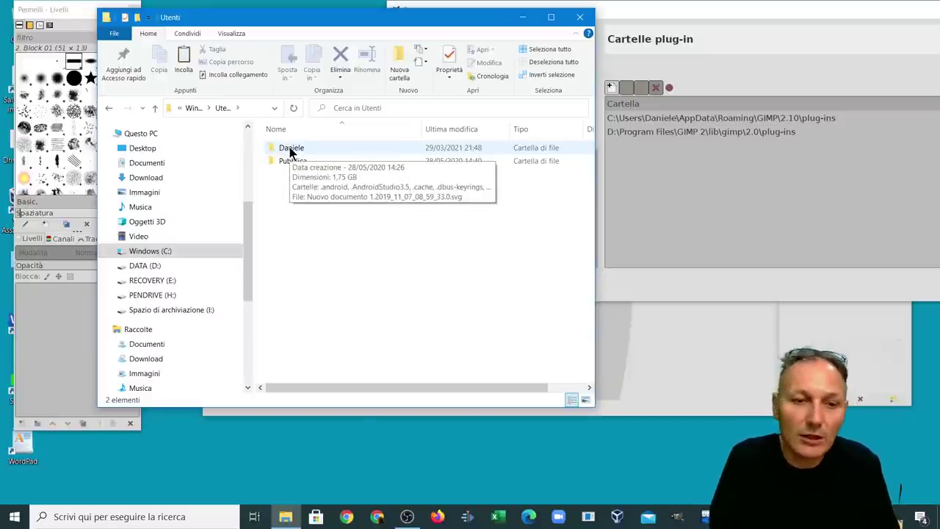
{"action": "double_click", "coordinate": [290, 148]}
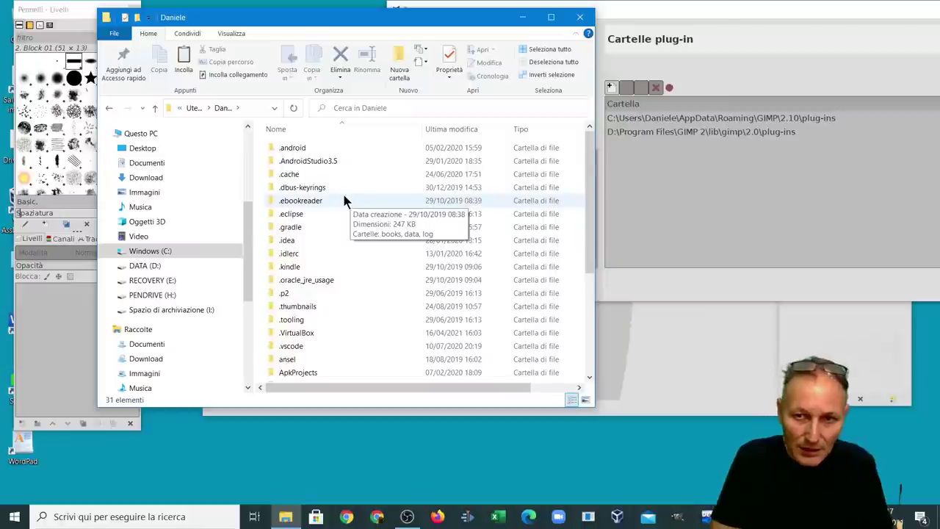
{"action": "scroll", "coordinate": [340, 194], "scroll_direction": "down", "scroll_amount": 1}
{"action": "scroll", "coordinate": [341, 198], "scroll_direction": "down", "scroll_amount": 2}
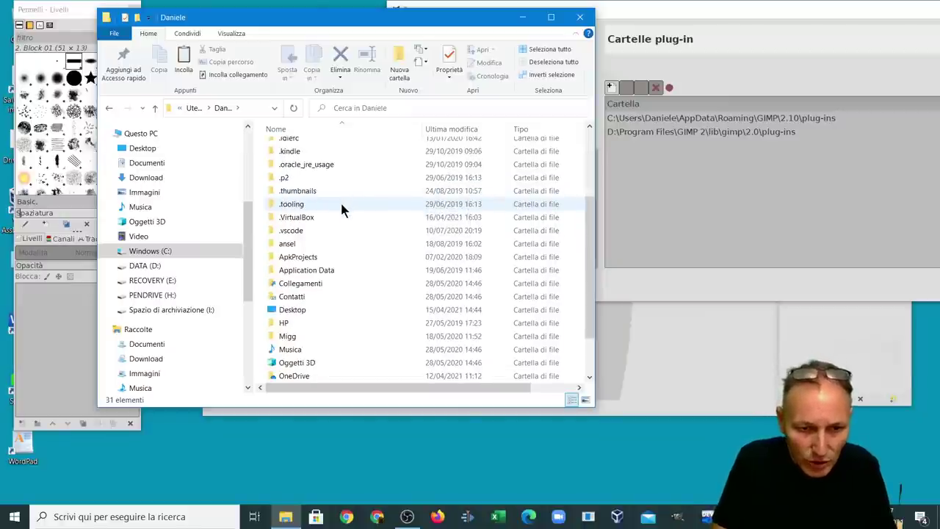
{"action": "scroll", "coordinate": [349, 290], "scroll_direction": "up", "scroll_amount": 3}
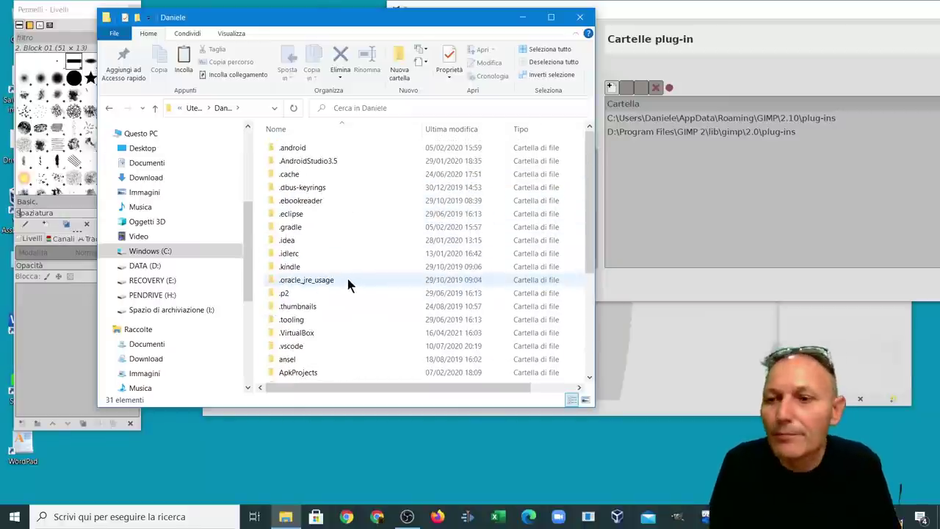
{"action": "scroll", "coordinate": [323, 294], "scroll_direction": "down", "scroll_amount": 4}
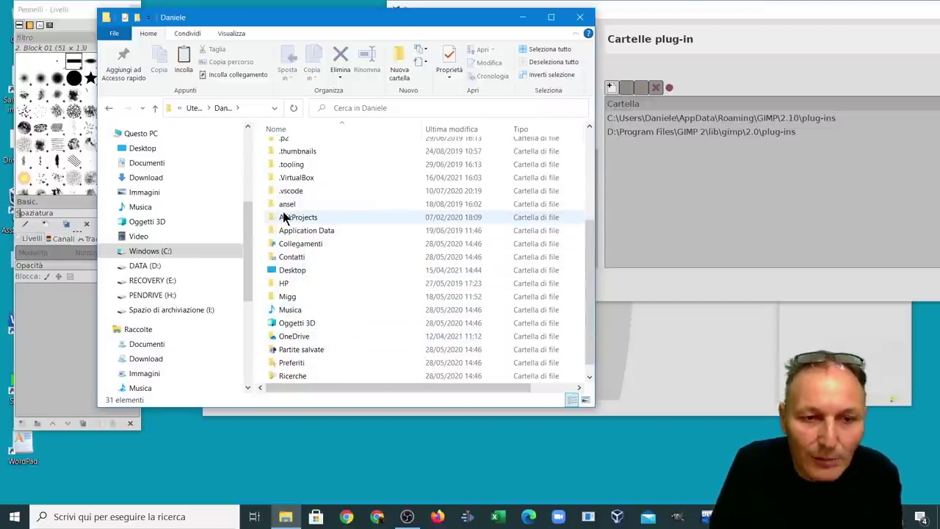
{"action": "scroll", "coordinate": [283, 214], "scroll_direction": "up", "scroll_amount": 4}
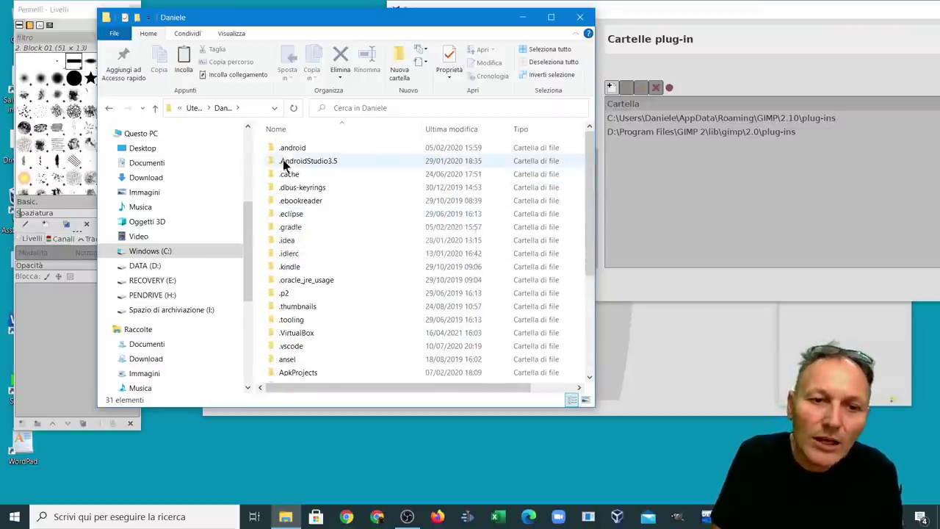
{"action": "scroll", "coordinate": [307, 235], "scroll_direction": "down", "scroll_amount": 3}
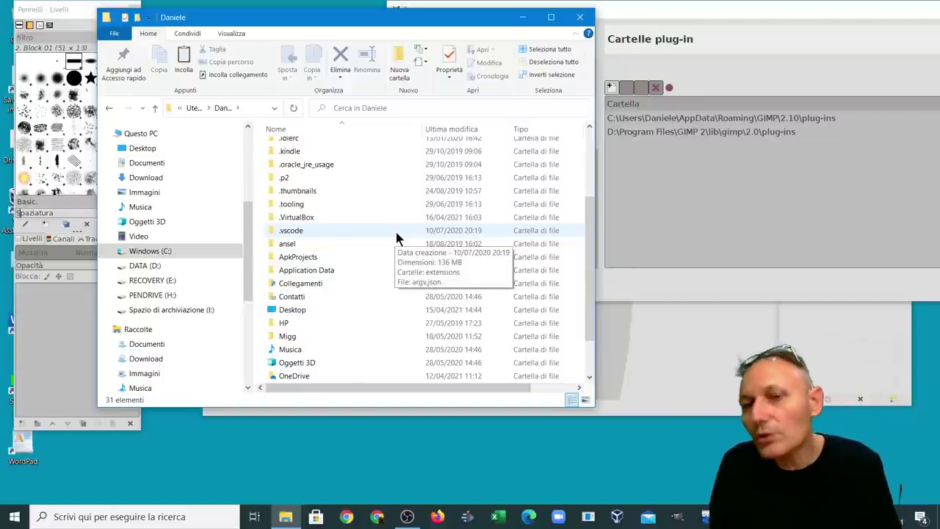
Enable Elementi nascosti in the Visualizza tab so the home folder reveals AppData
{"action": "left_click", "coordinate": [229, 34]}
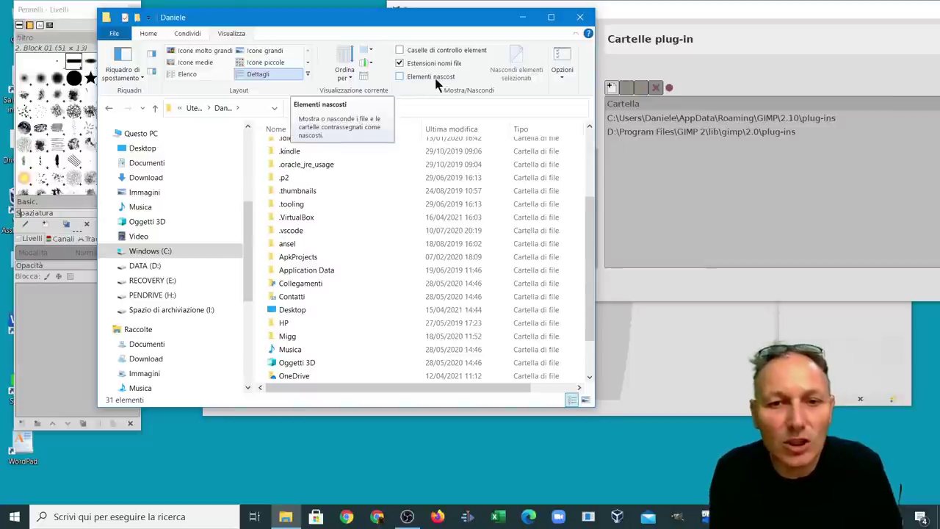
{"action": "left_click", "coordinate": [396, 77]}
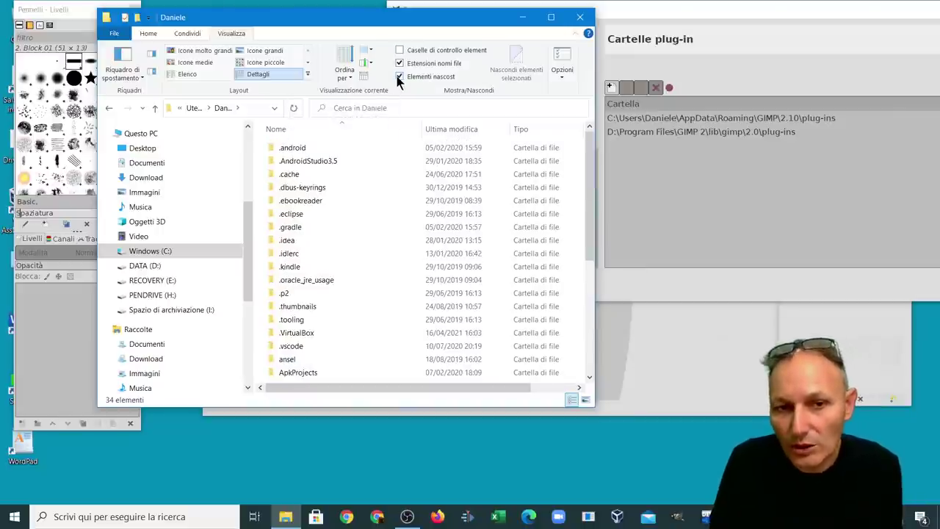
{"action": "scroll", "coordinate": [301, 222], "scroll_direction": "down", "scroll_amount": 3}
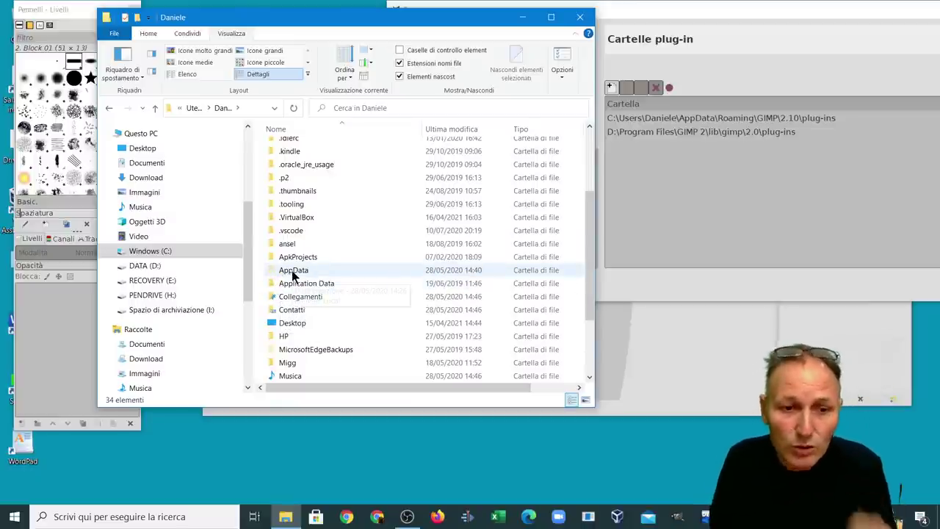
{"action": "mouse_move", "coordinate": [293, 271]}
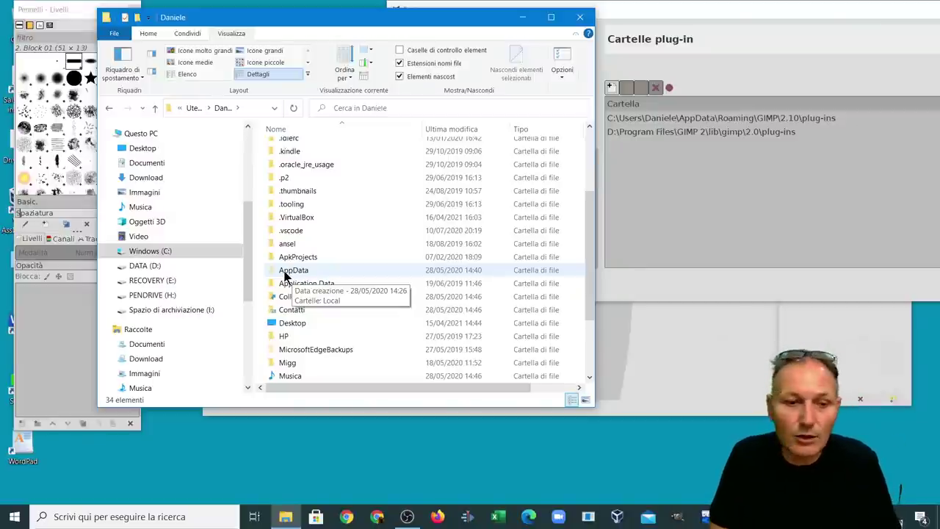
Navigate AppData > Roaming > GIMP > 2.10 and open the empty plug-ins folder
{"action": "double_click", "coordinate": [286, 273]}
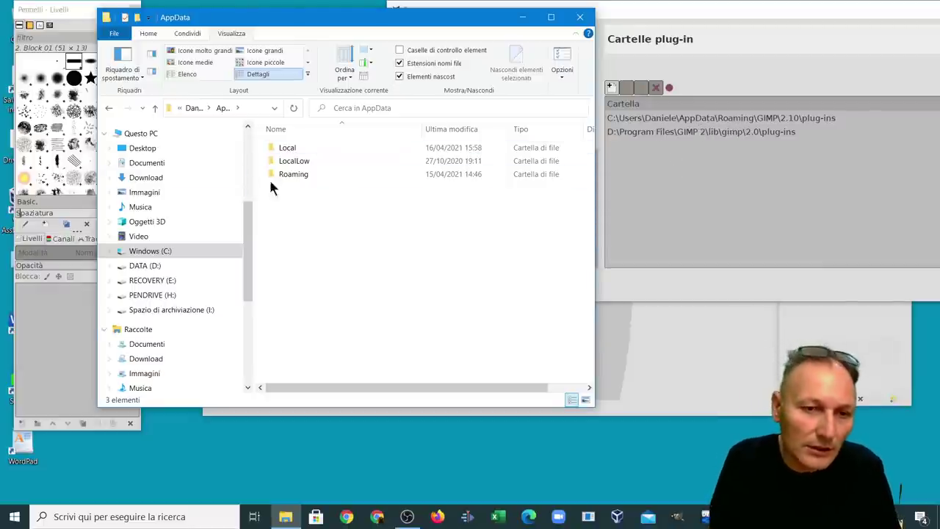
{"action": "double_click", "coordinate": [292, 176]}
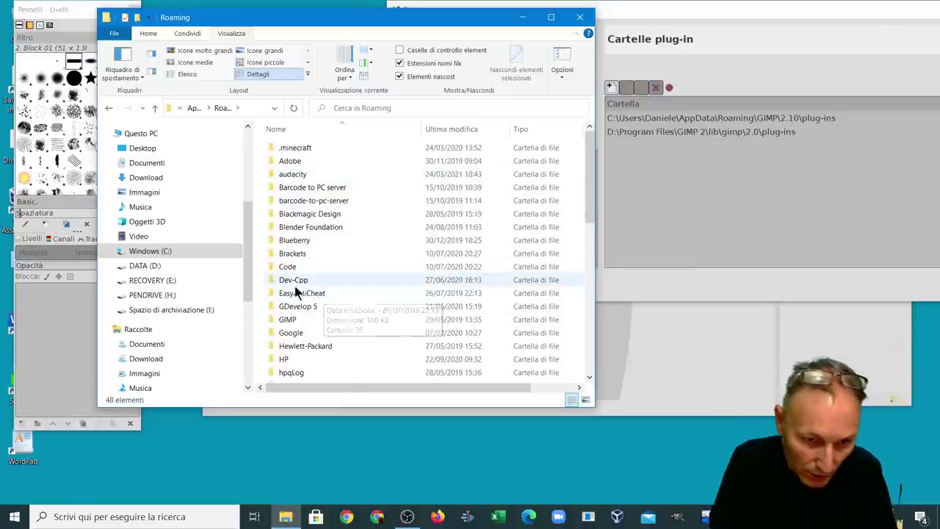
{"action": "double_click", "coordinate": [285, 319]}
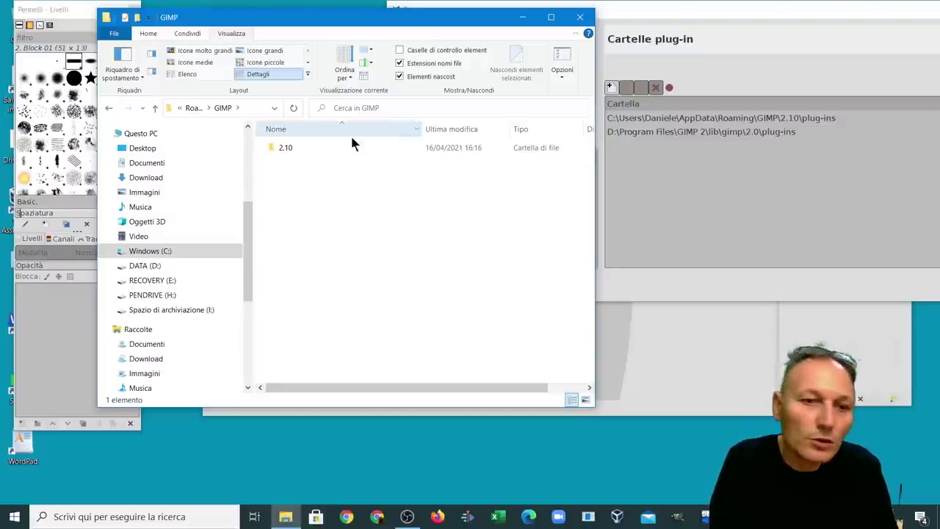
{"action": "double_click", "coordinate": [267, 146]}
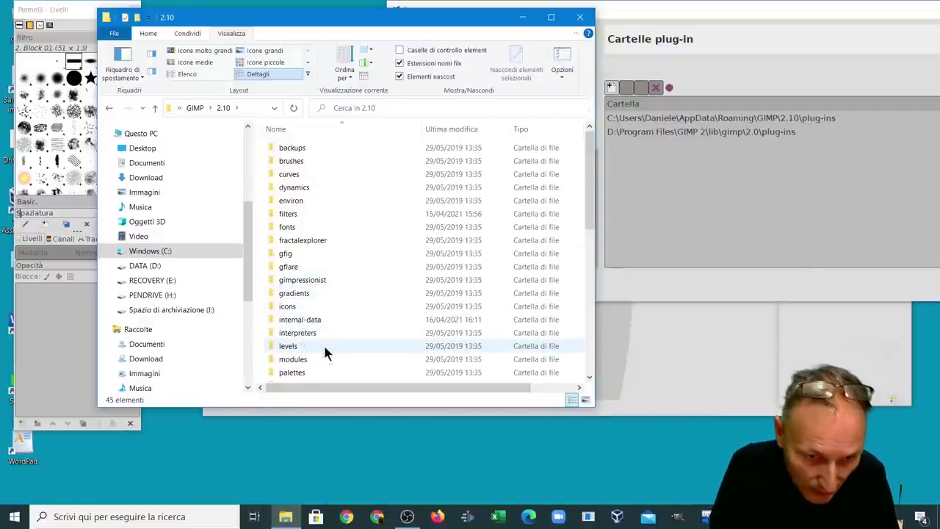
{"action": "scroll", "coordinate": [333, 337], "scroll_direction": "down", "scroll_amount": 1}
{"action": "scroll", "coordinate": [301, 354], "scroll_direction": "down", "scroll_amount": 1}
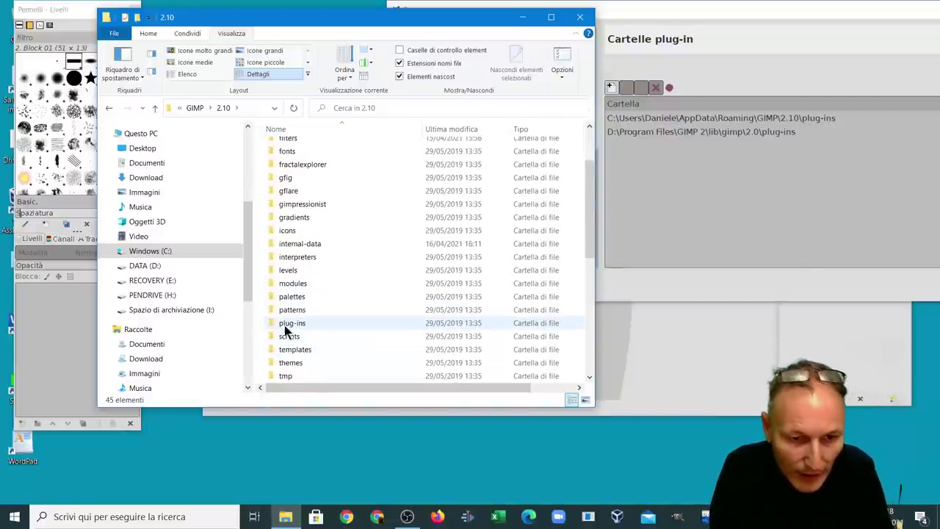
{"action": "double_click", "coordinate": [273, 323]}
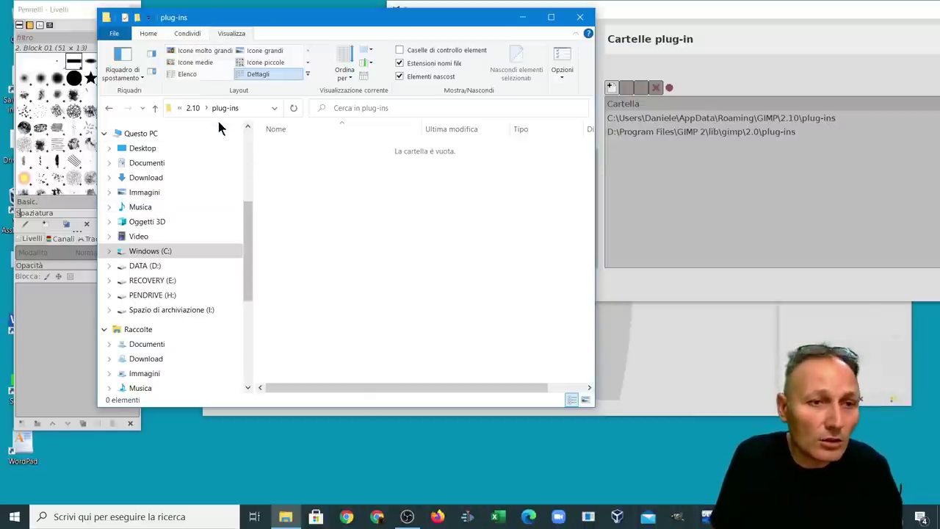
Paste the 12 copied Resynthesizer items into the plug-ins folder and deselect them
{"action": "left_click", "coordinate": [149, 34]}
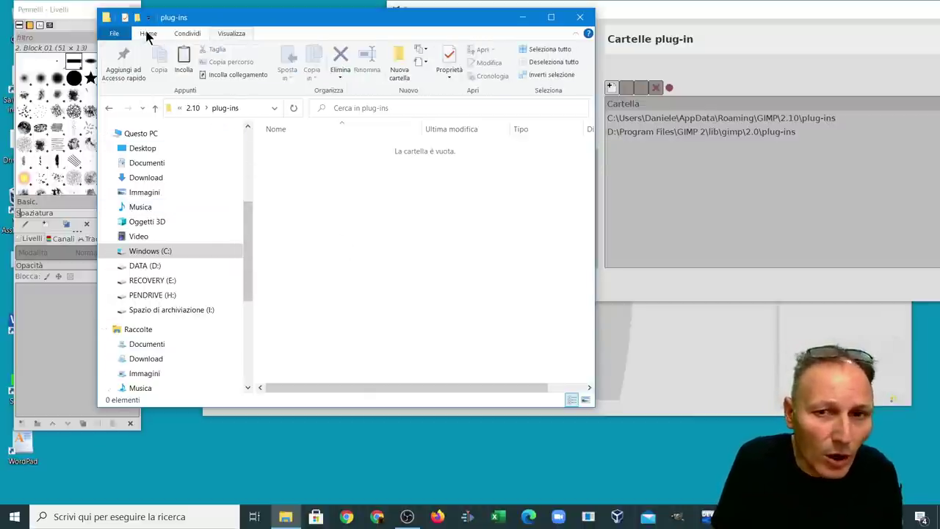
{"action": "left_click", "coordinate": [179, 50]}
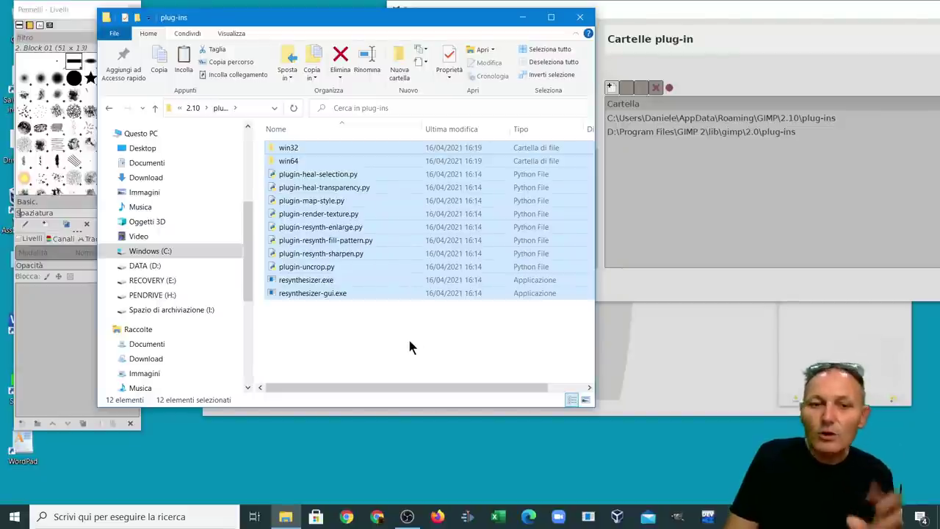
{"action": "left_click", "coordinate": [335, 331]}
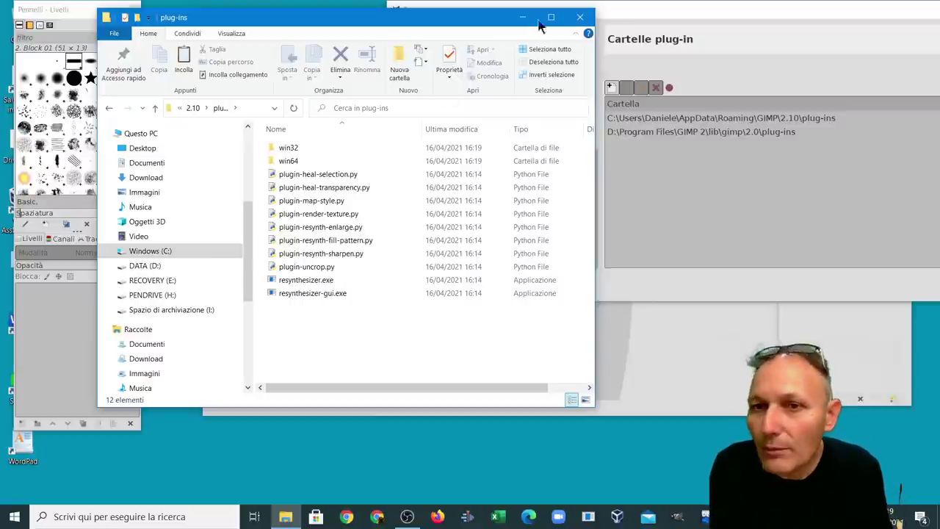
Close Explorer, confirm Preferences with OK, and restart GIMP so the plug-ins load
{"action": "left_click", "coordinate": [580, 17]}
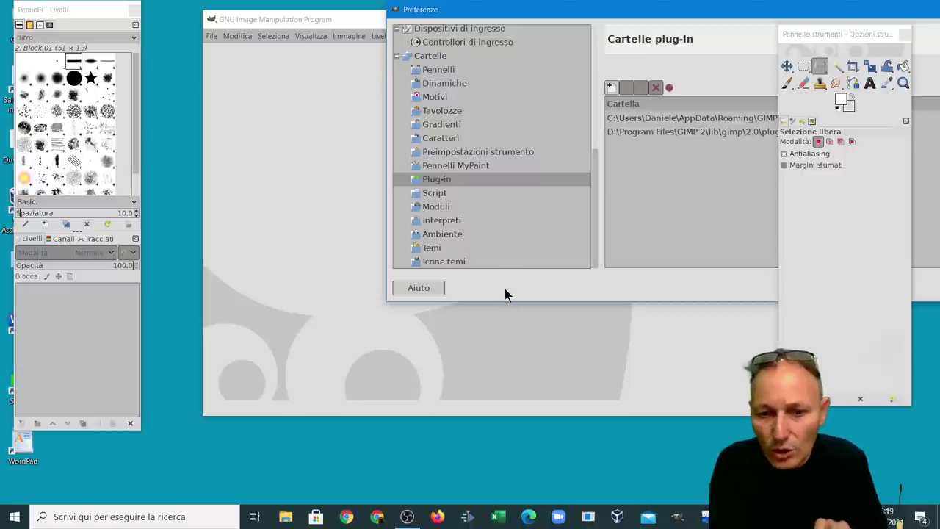
{"action": "left_click_drag", "start_coordinate": [586, 18], "coordinate": [340, 42]}
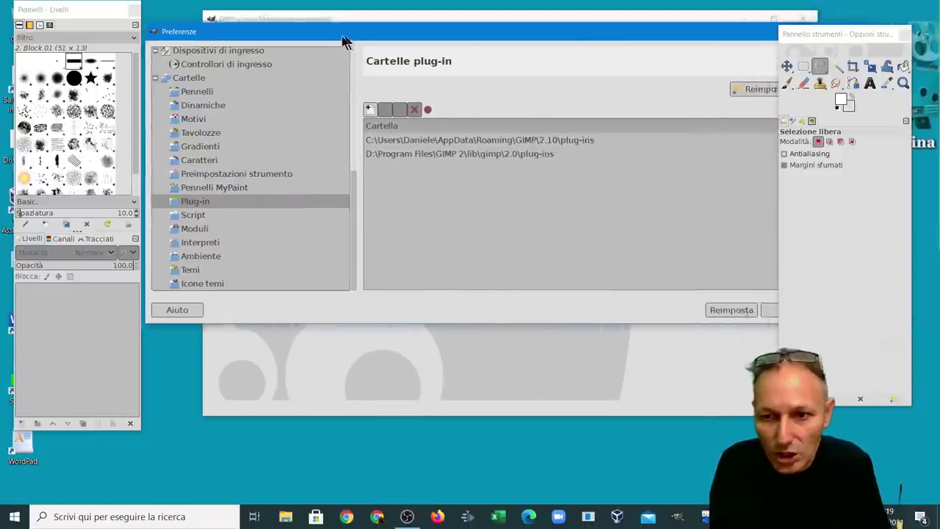
{"action": "left_click", "coordinate": [676, 316]}
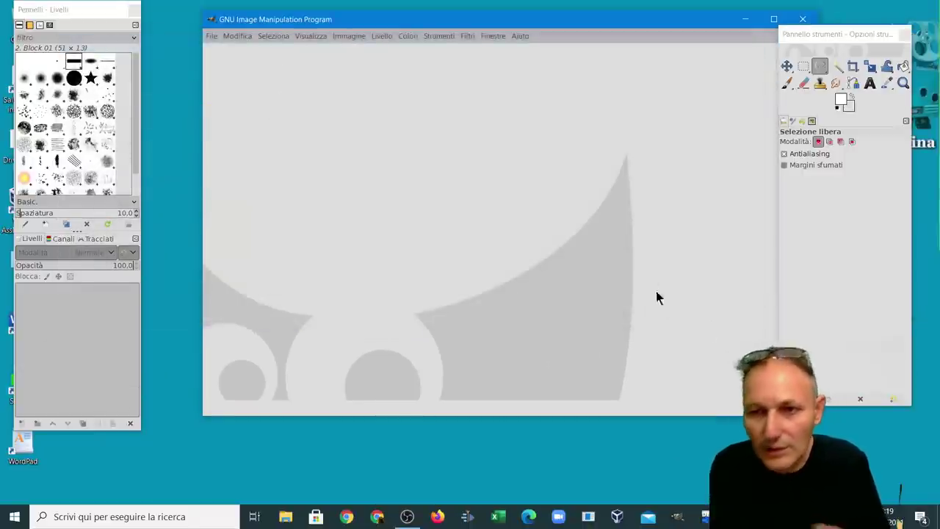
{"action": "left_click", "coordinate": [802, 19]}
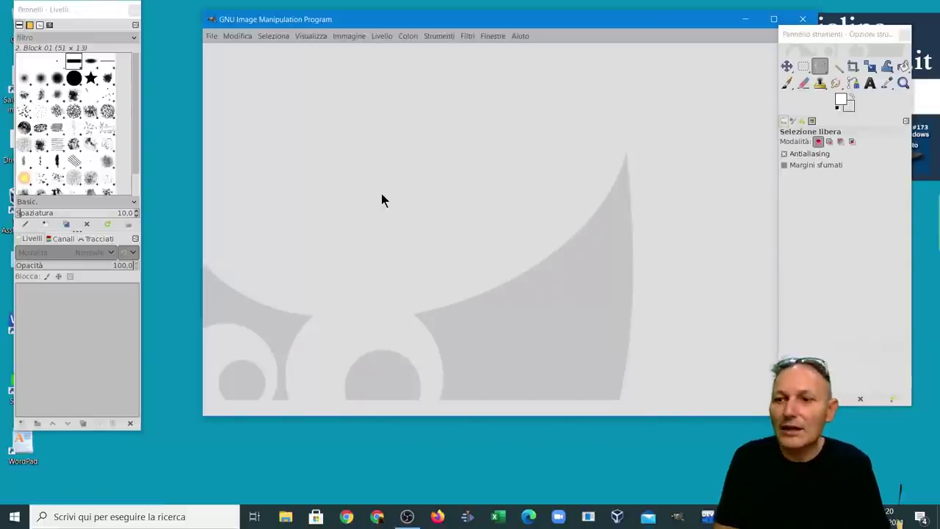
Confirm Heal selection, Sharpen by synthesis and Uncrop appear under Filtri > Miglioramento
{"action": "left_click", "coordinate": [466, 35]}
{"action": "mouse_move", "coordinate": [496, 115]}
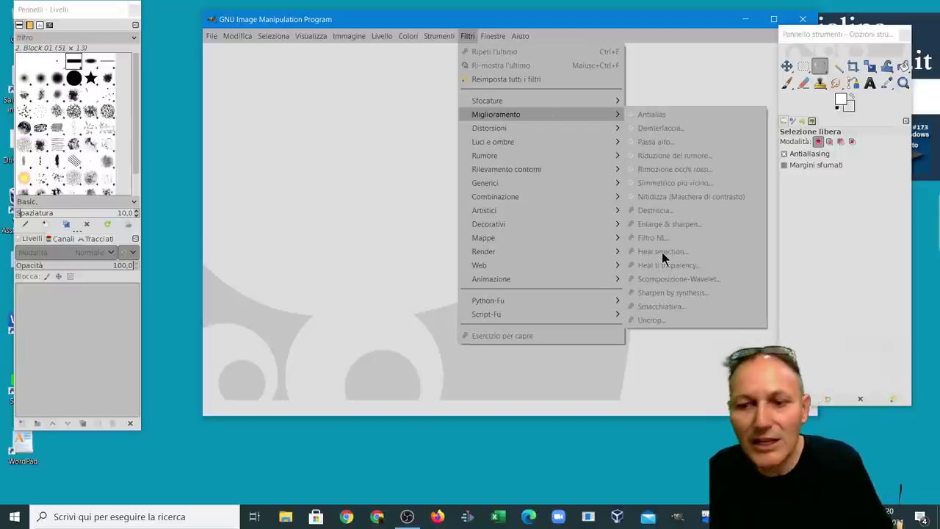
{"action": "key", "text": "Escape"}
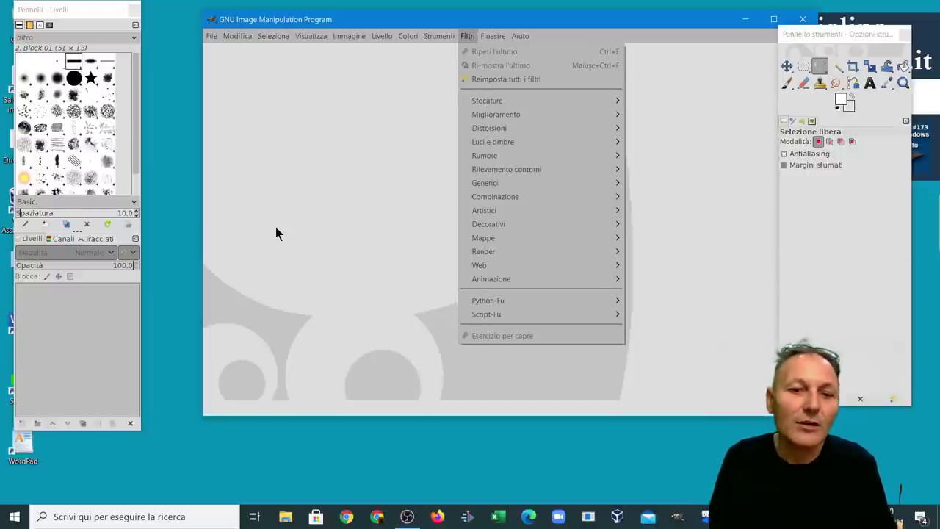
{"action": "key", "text": "Escape"}
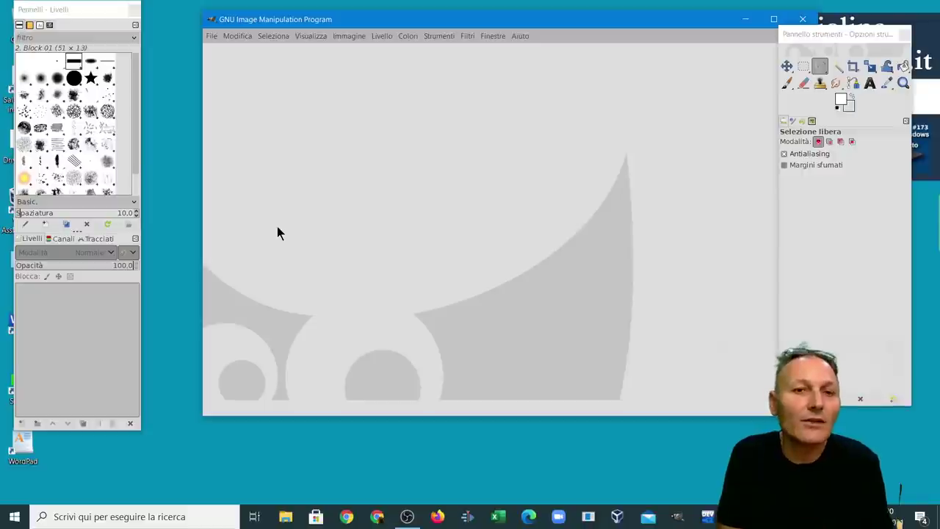
{"action": "left_click", "coordinate": [210, 37]}
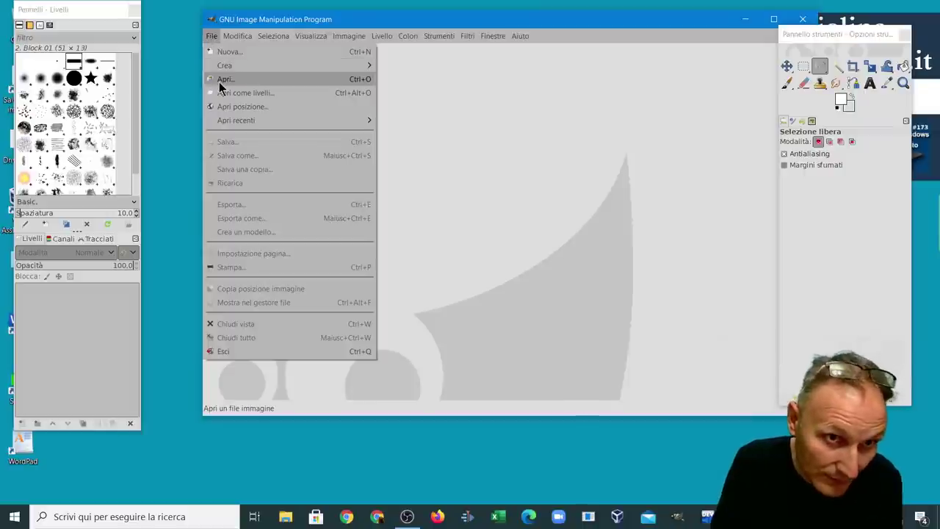
Browse to the Pictures folder in the Open Image dialog and select 10Giugno.jpg
{"action": "left_click", "coordinate": [221, 79]}
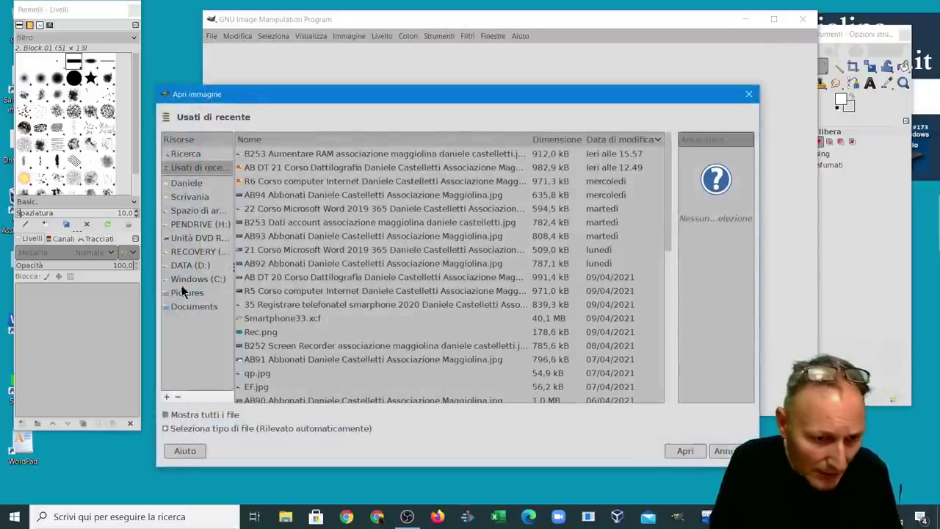
{"action": "left_click", "coordinate": [187, 293]}
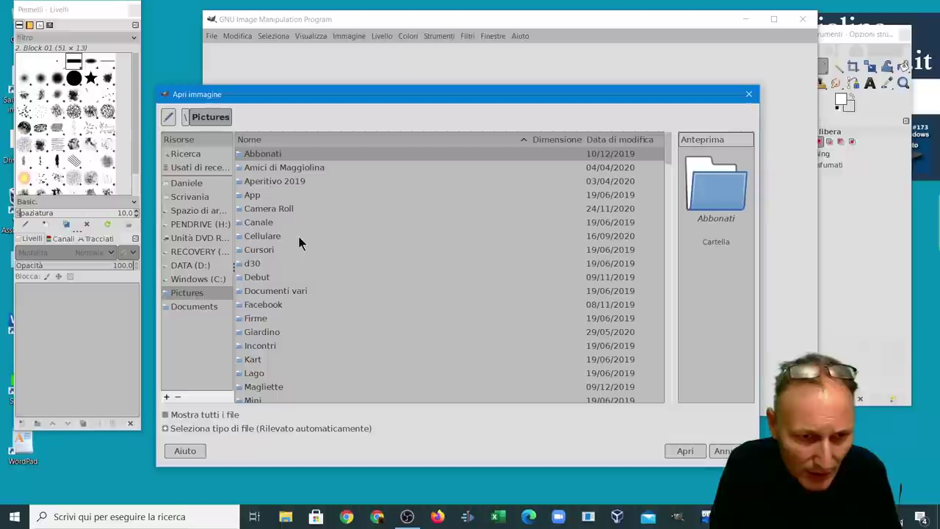
{"action": "scroll", "coordinate": [312, 279], "scroll_direction": "down", "scroll_amount": 2}
{"action": "scroll", "coordinate": [312, 279], "scroll_direction": "down", "scroll_amount": 2}
{"action": "scroll", "coordinate": [312, 279], "scroll_direction": "down", "scroll_amount": 1}
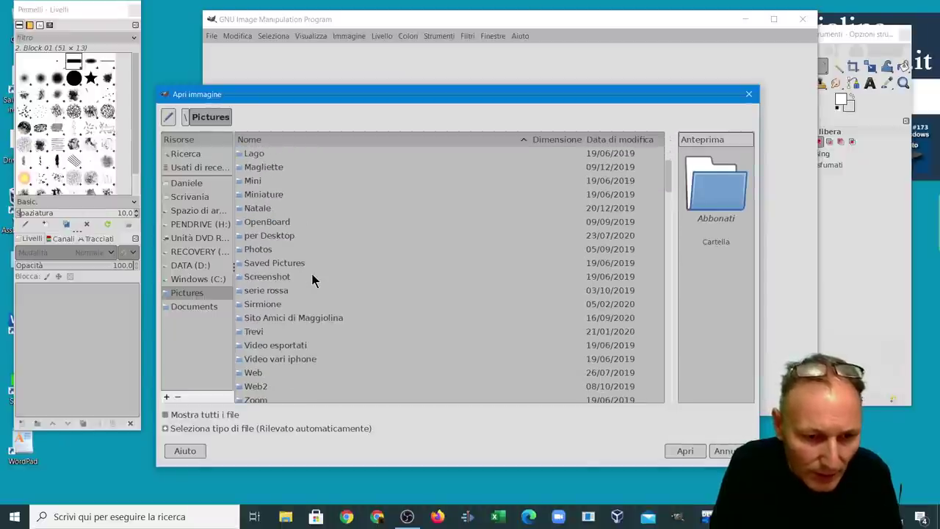
{"action": "scroll", "coordinate": [312, 279], "scroll_direction": "down", "scroll_amount": 2}
{"action": "scroll", "coordinate": [312, 279], "scroll_direction": "down", "scroll_amount": 2}
{"action": "left_click", "coordinate": [267, 227]}
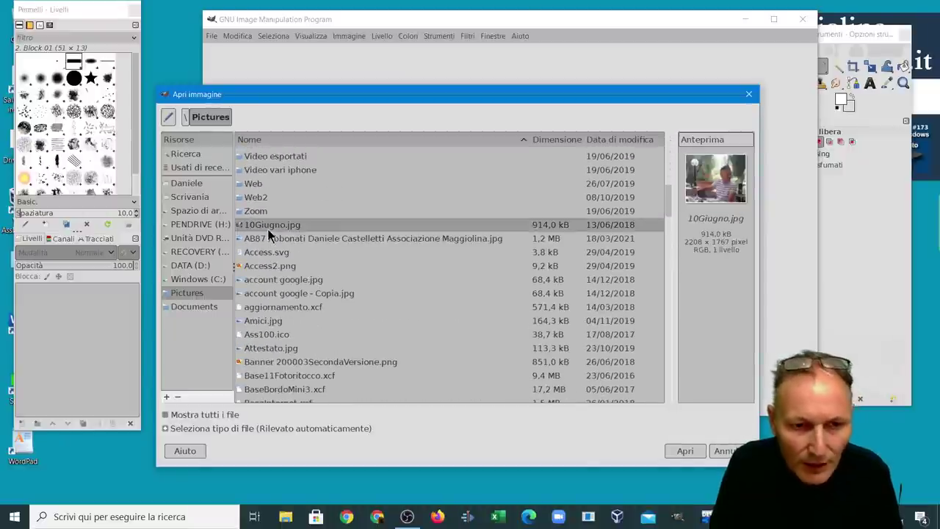
Open 10Giugno.jpg, zoom in, and maximize the image window
{"action": "left_click", "coordinate": [685, 451]}
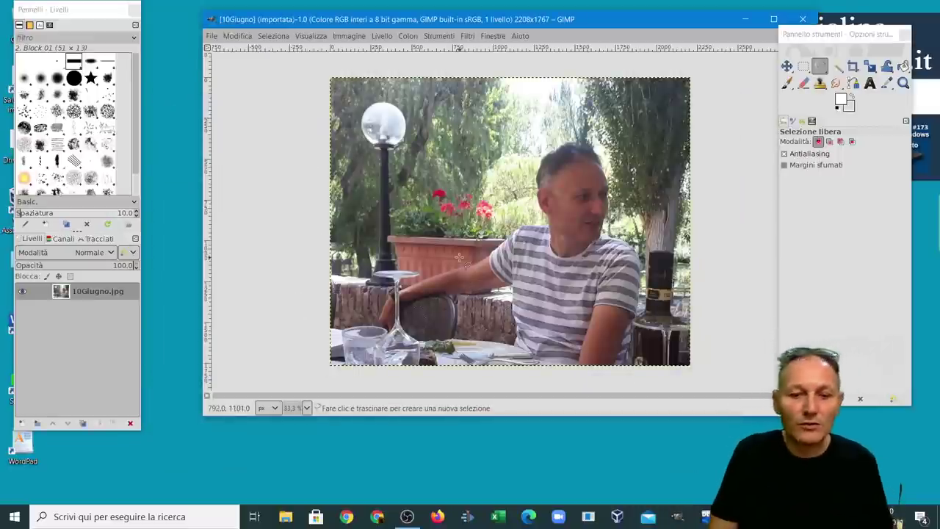
{"action": "scroll", "coordinate": [492, 219], "scroll_direction": "up", "scroll_amount": 1}
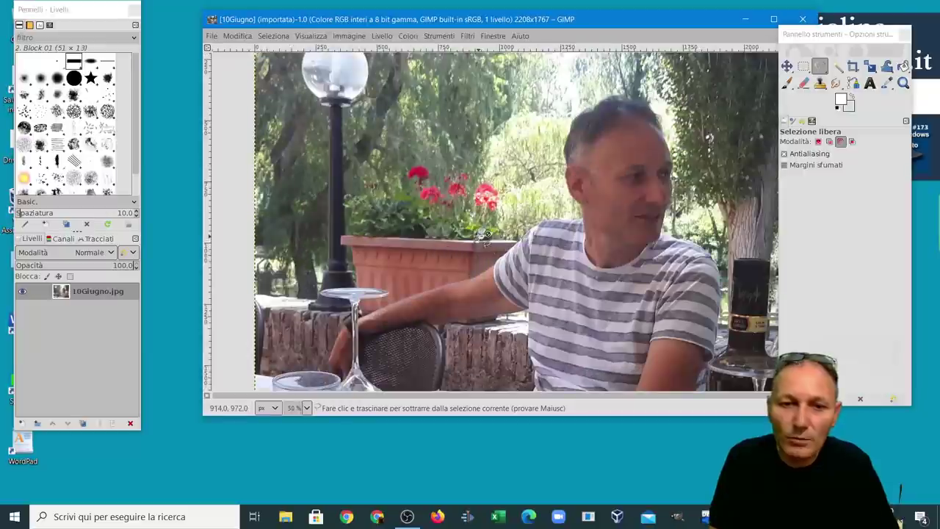
{"action": "scroll", "coordinate": [484, 235], "scroll_direction": "up", "scroll_amount": 1}
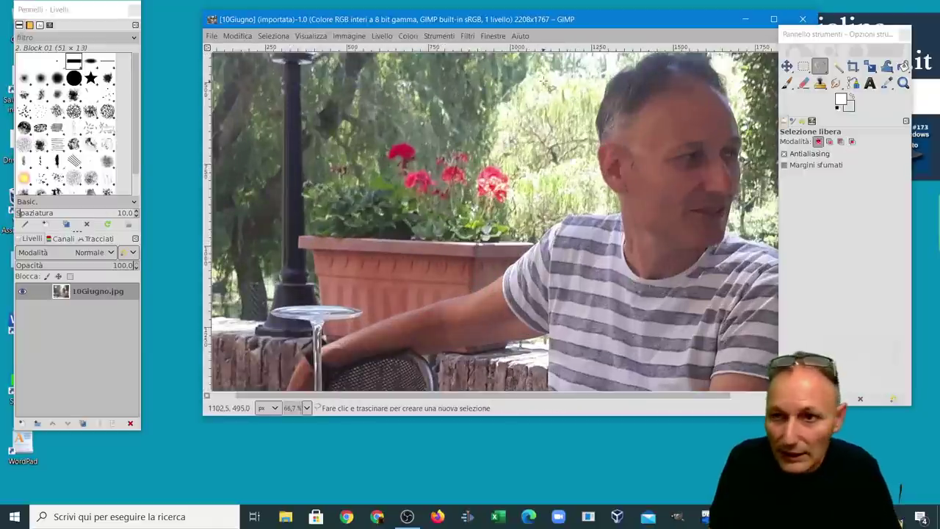
{"action": "left_click", "coordinate": [773, 20]}
{"action": "scroll", "coordinate": [257, 323], "scroll_direction": "up", "scroll_amount": 2}
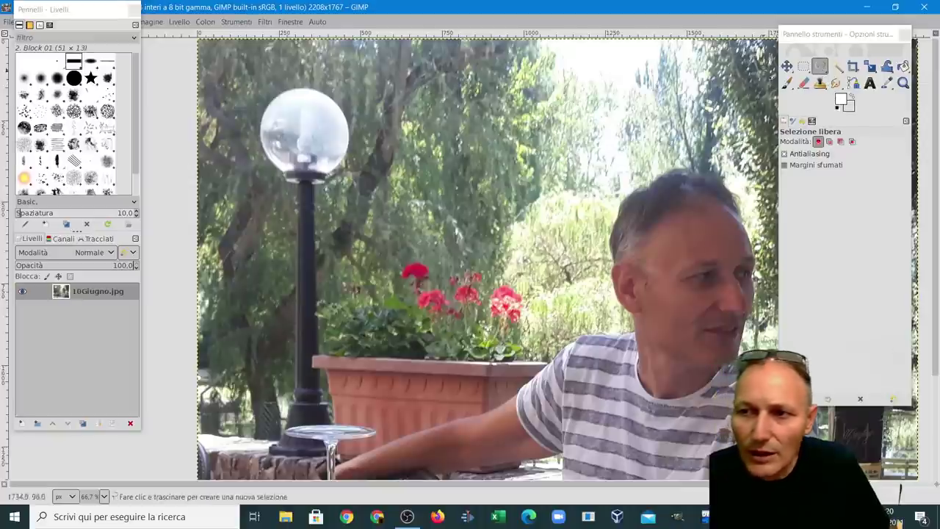
Try the Scissors Select tool, then switch back to Free Select
{"action": "left_click", "coordinate": [822, 67]}
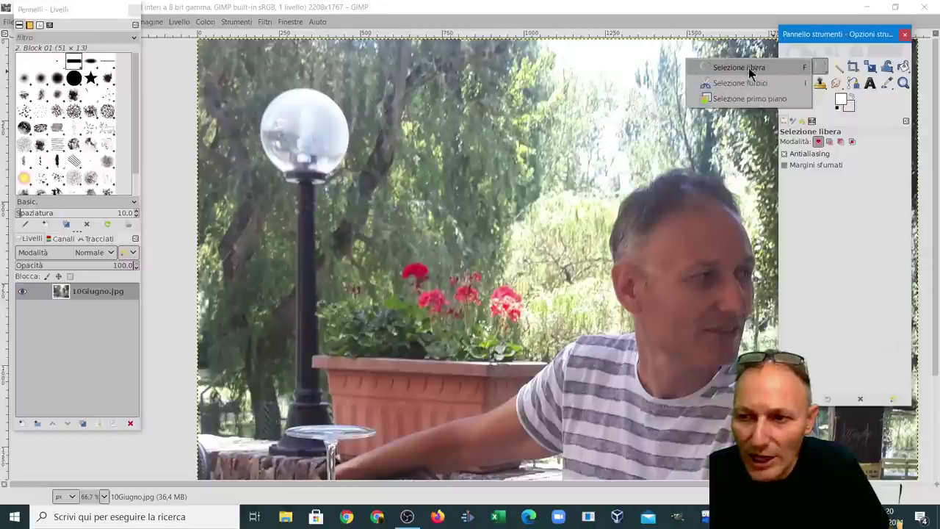
{"action": "left_click", "coordinate": [736, 88]}
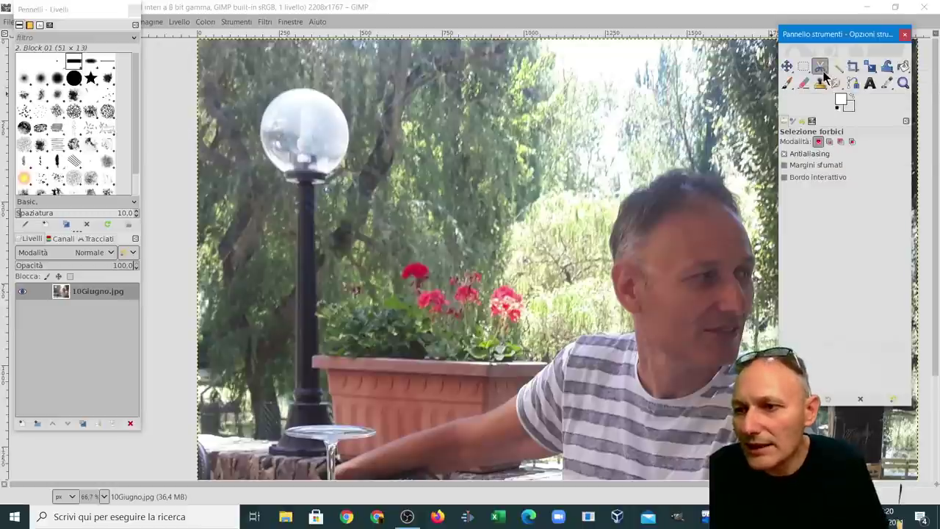
{"action": "left_click", "coordinate": [821, 68]}
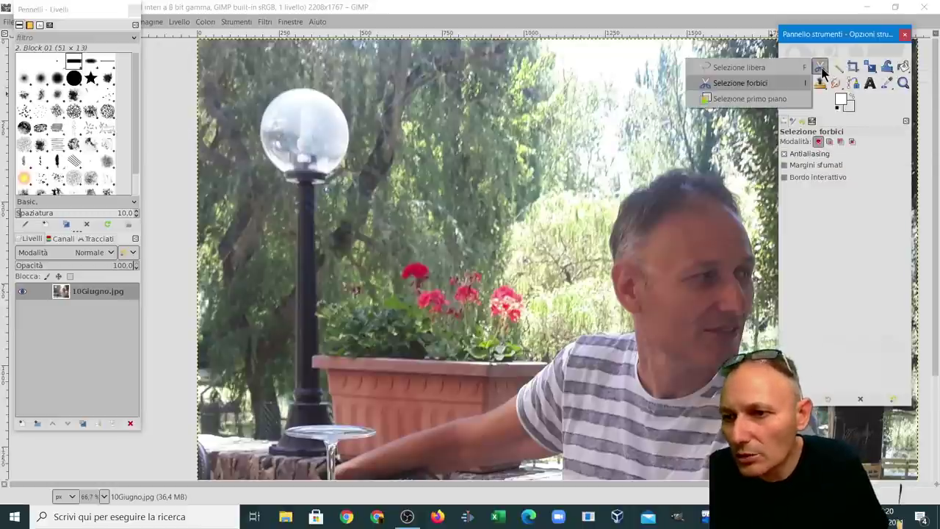
{"action": "left_click", "coordinate": [756, 72]}
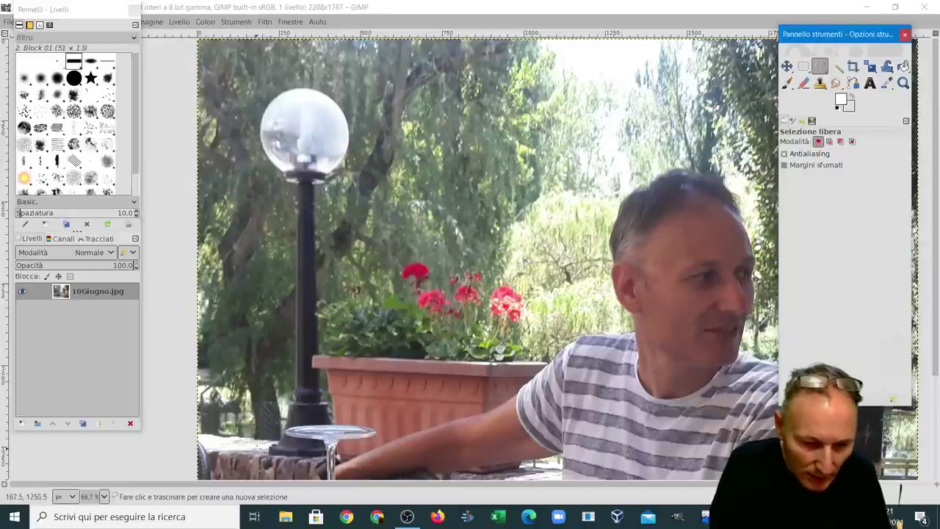
Trace a closed freehand outline around the lamp pole and its round globe
{"action": "left_click", "coordinate": [281, 425]}
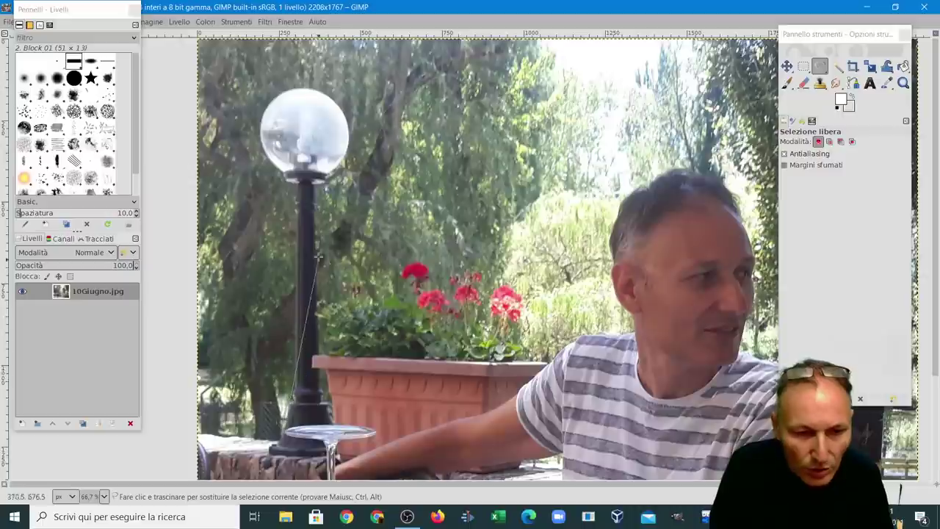
{"action": "left_click_drag", "start_coordinate": [297, 404], "coordinate": [297, 193]}
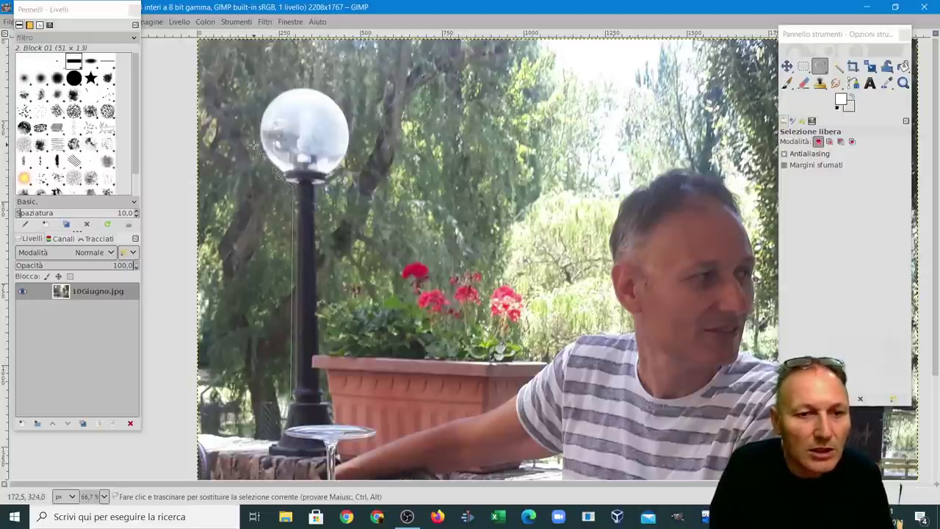
{"action": "left_click_drag", "start_coordinate": [263, 147], "coordinate": [262, 148]}
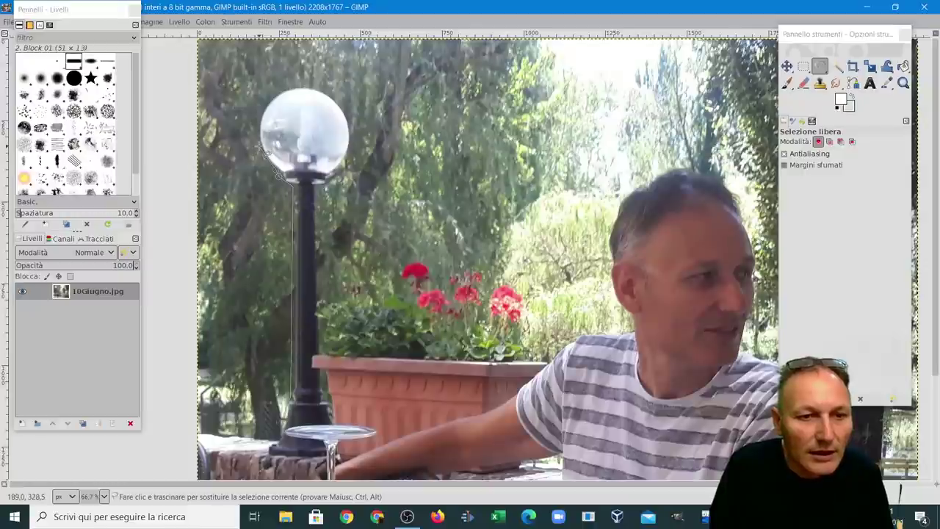
{"action": "mouse_move", "coordinate": [258, 149]}
{"action": "left_mouse_down"}
{"action": "mouse_move", "coordinate": [253, 118]}
{"action": "mouse_move", "coordinate": [279, 110]}
{"action": "mouse_move", "coordinate": [277, 96]}
{"action": "left_mouse_up"}
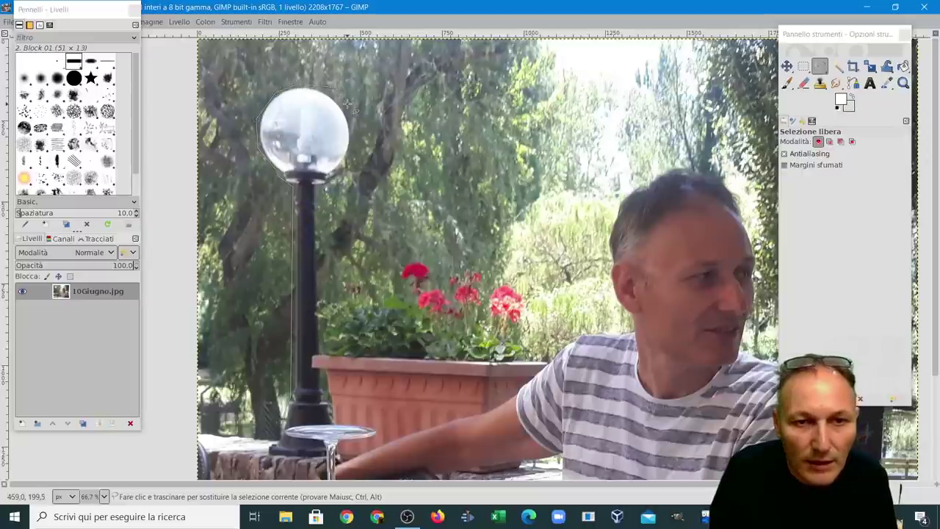
{"action": "mouse_move", "coordinate": [347, 109]}
{"action": "left_mouse_down"}
{"action": "mouse_move", "coordinate": [356, 144]}
{"action": "mouse_move", "coordinate": [343, 175]}
{"action": "mouse_move", "coordinate": [325, 396]}
{"action": "mouse_move", "coordinate": [322, 388]}
{"action": "left_mouse_up"}
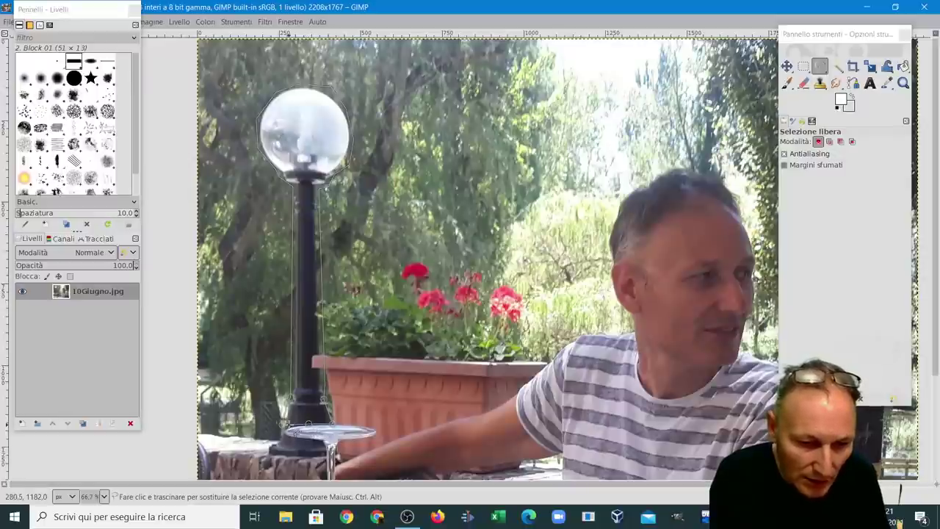
{"action": "double_click", "coordinate": [282, 424]}
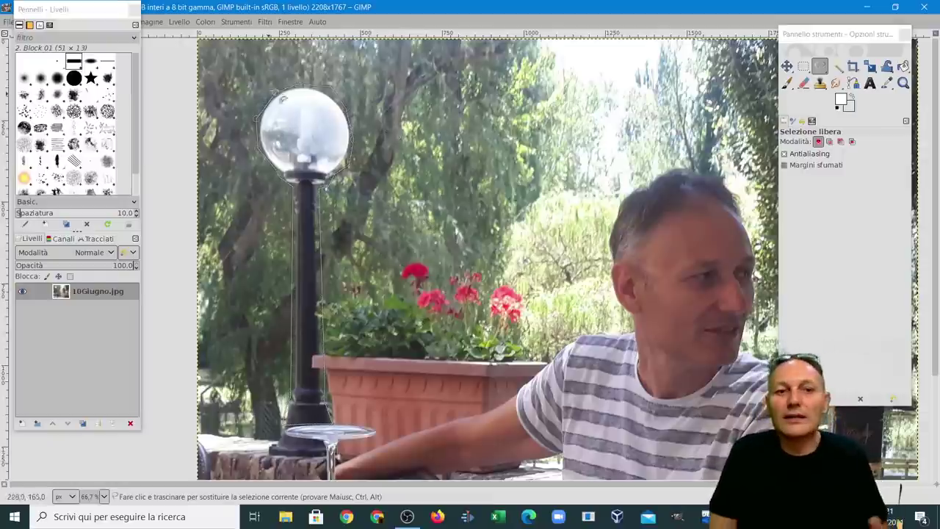
{"action": "left_click", "coordinate": [267, 22]}
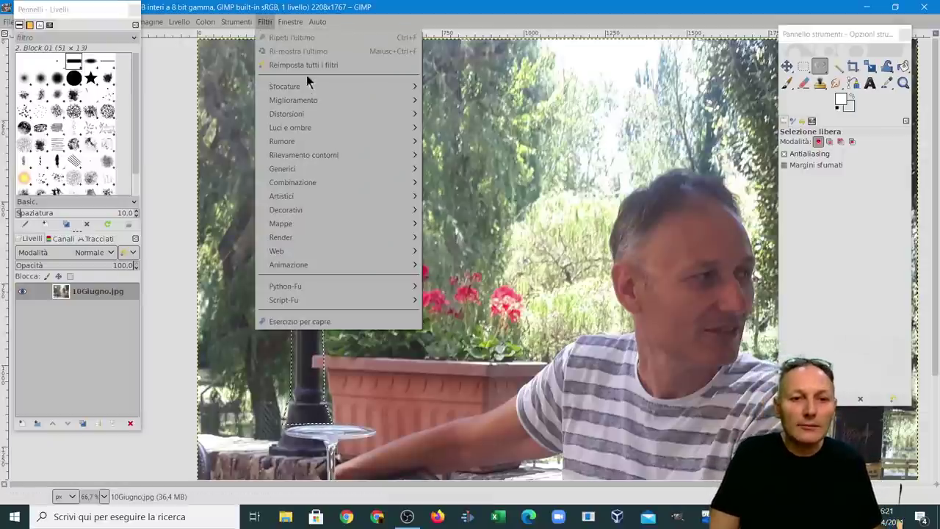
{"action": "mouse_move", "coordinate": [293, 100]}
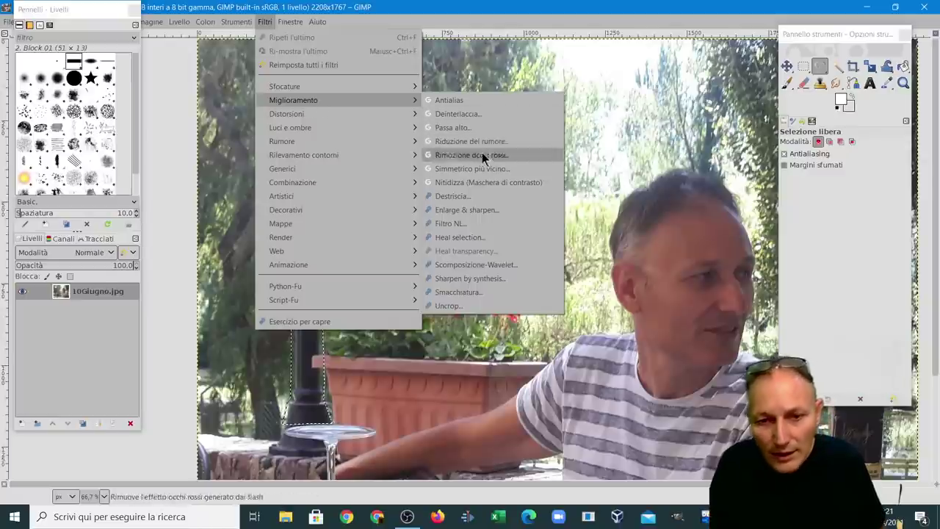
Run Heal selection with 50 px, All around and Random to erase the lamp post
{"action": "left_click", "coordinate": [475, 237]}
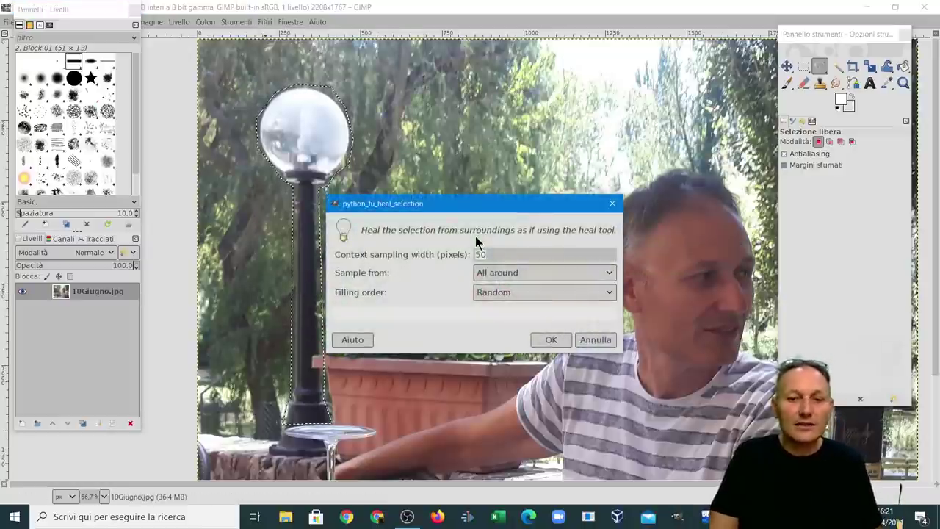
{"action": "left_click", "coordinate": [537, 342]}
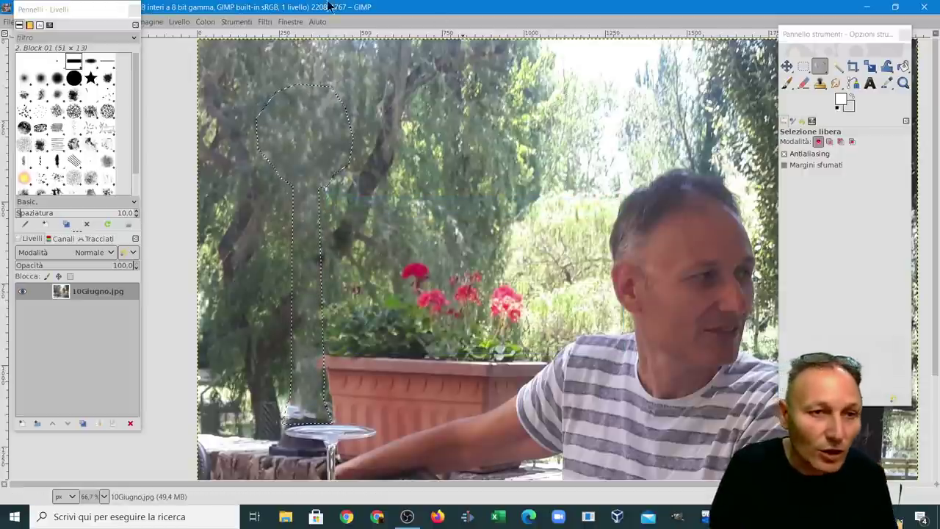
{"action": "left_click_drag", "start_coordinate": [105, 15], "coordinate": [74, 24]}
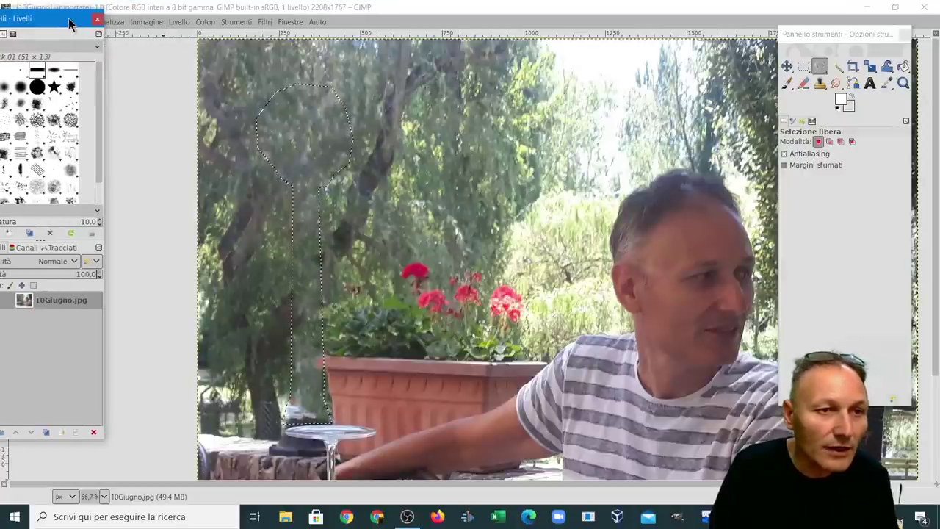
Remove the selection from the healed photo with Select > None
{"action": "left_click_drag", "start_coordinate": [172, 17], "coordinate": [282, 33]}
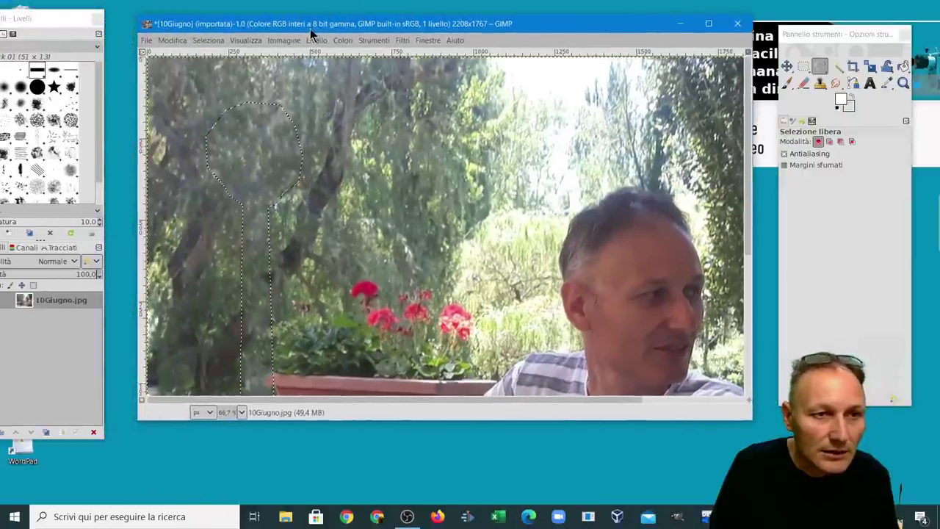
{"action": "left_click", "coordinate": [208, 41]}
{"action": "left_click", "coordinate": [209, 70]}
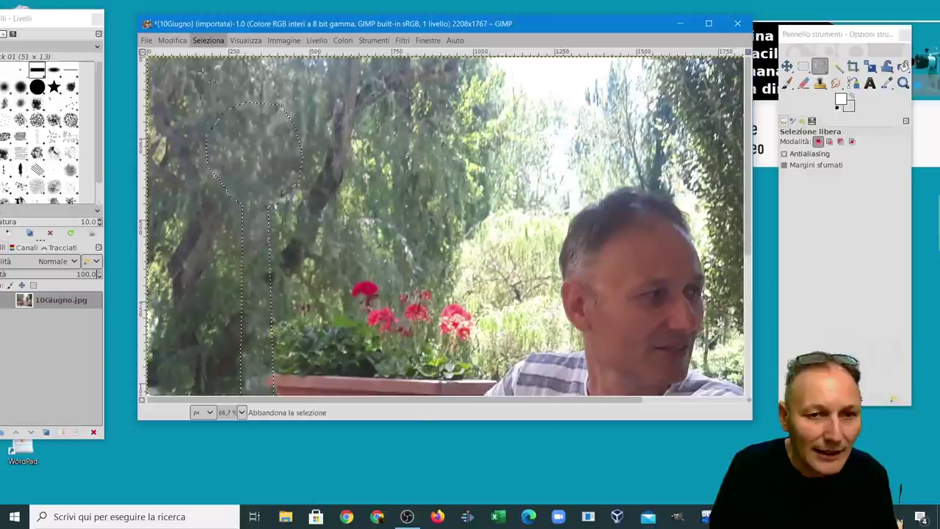
{"action": "scroll", "coordinate": [432, 282], "scroll_direction": "down", "scroll_amount": 2}
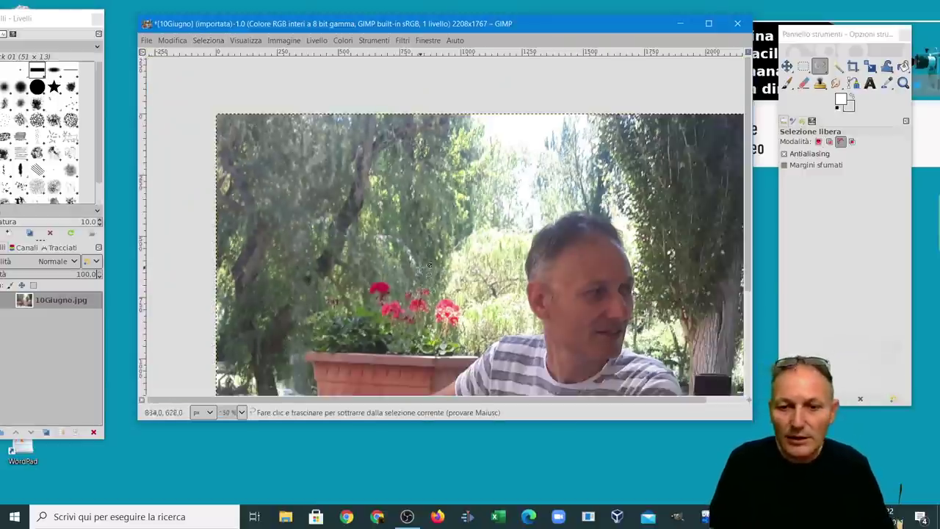
{"action": "scroll", "coordinate": [430, 284], "scroll_direction": "down", "scroll_amount": 2}
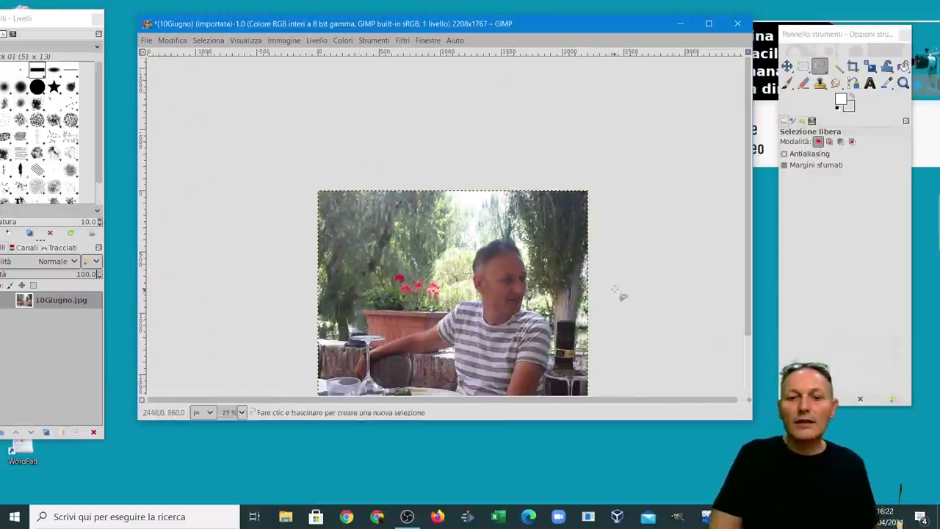
{"action": "scroll", "coordinate": [621, 293], "scroll_direction": "down", "scroll_amount": 2}
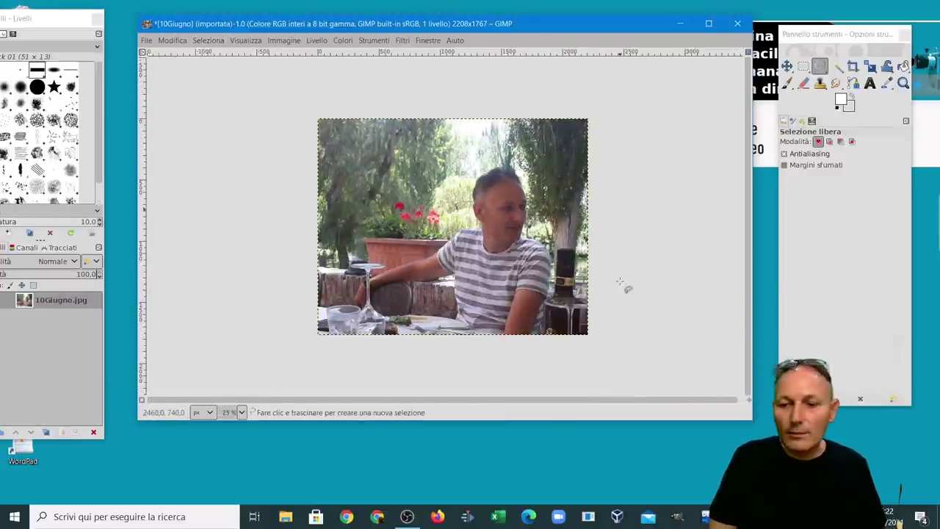
Export the photo as 10Giugno-bis.jpg with default JPEG options and close the image
{"action": "left_click", "coordinate": [147, 40]}
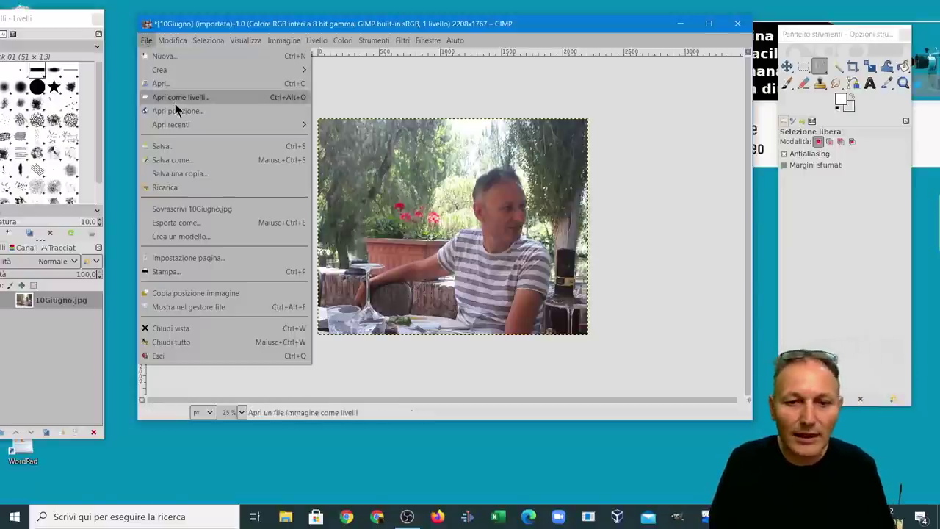
{"action": "left_click", "coordinate": [175, 160]}
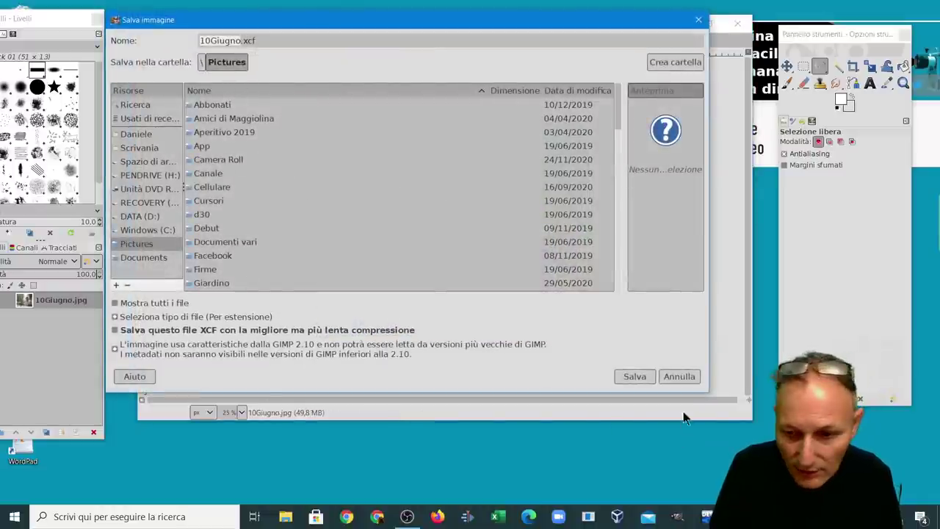
{"action": "left_click", "coordinate": [676, 376]}
{"action": "left_click", "coordinate": [145, 41]}
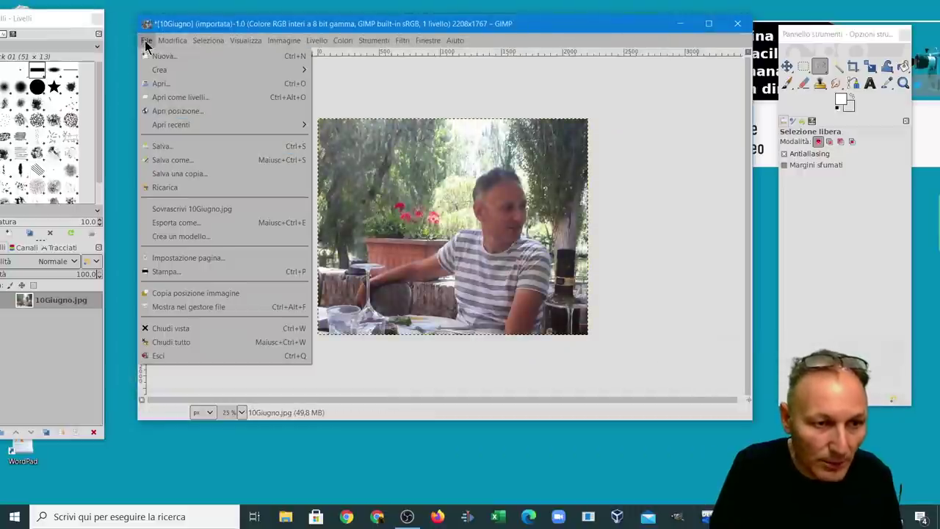
{"action": "left_click", "coordinate": [181, 223]}
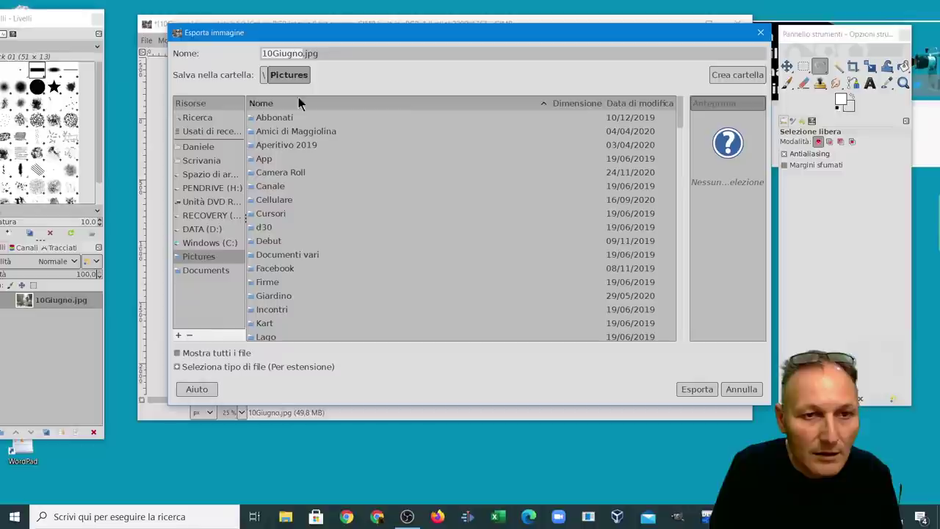
{"action": "left_click", "coordinate": [300, 53]}
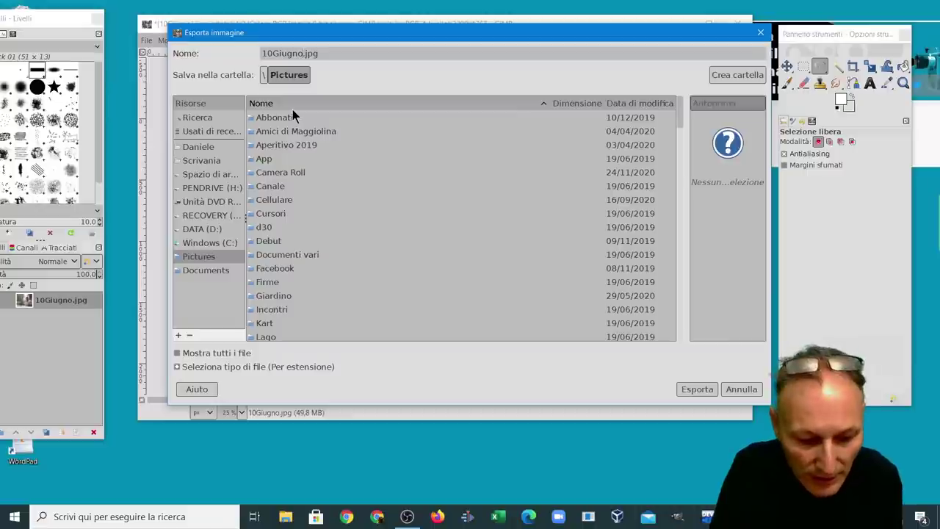
{"action": "type", "text": "-bis"}
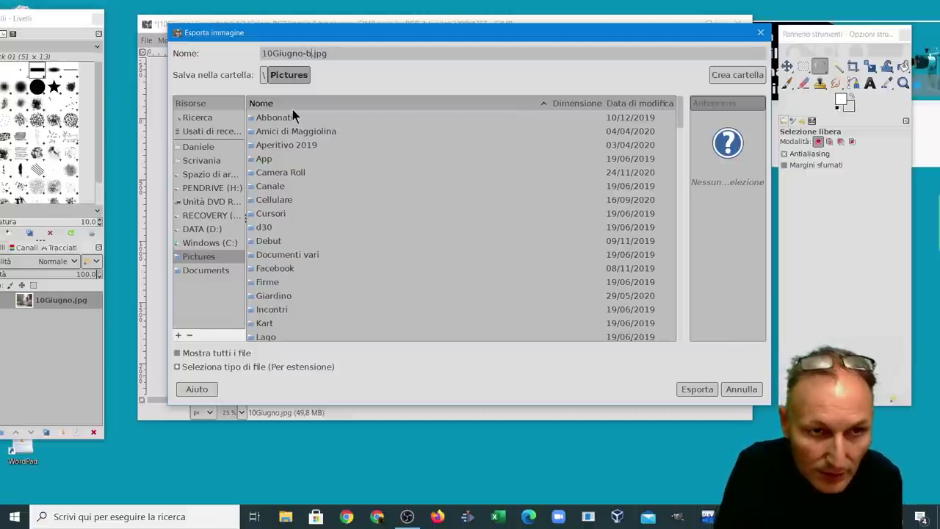
{"action": "left_click", "coordinate": [698, 389]}
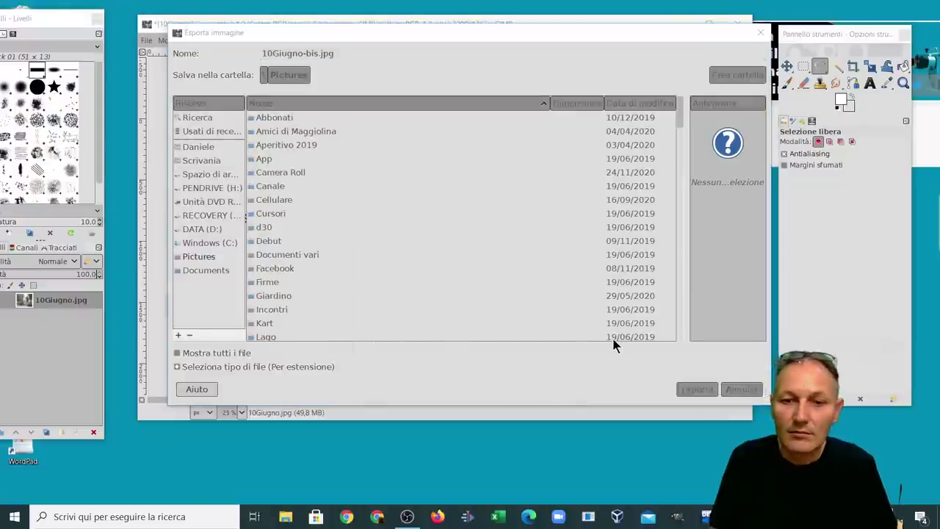
{"action": "left_click", "coordinate": [530, 394]}
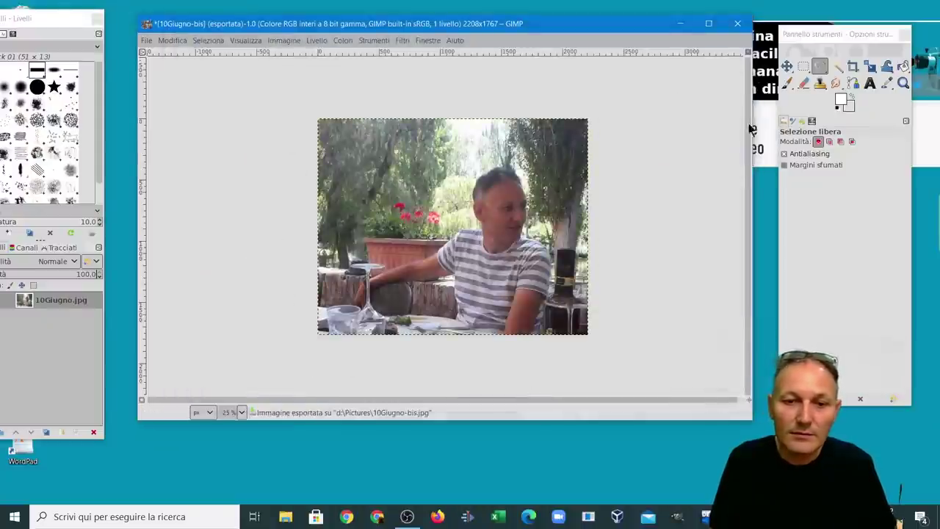
{"action": "left_click", "coordinate": [740, 25]}
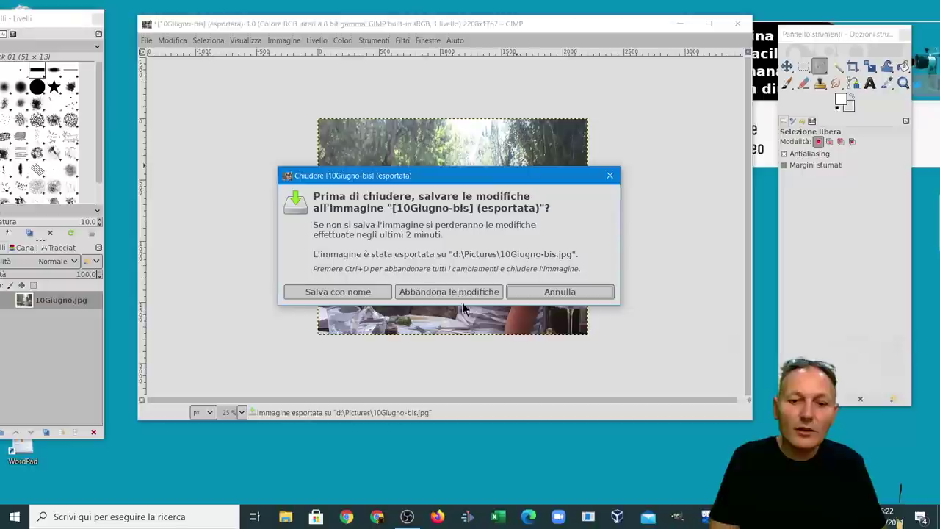
Discard changes, quit GIMP, and find 10Giugno-bis.jpg in the Immagini folder in File Explorer
{"action": "left_click", "coordinate": [436, 291]}
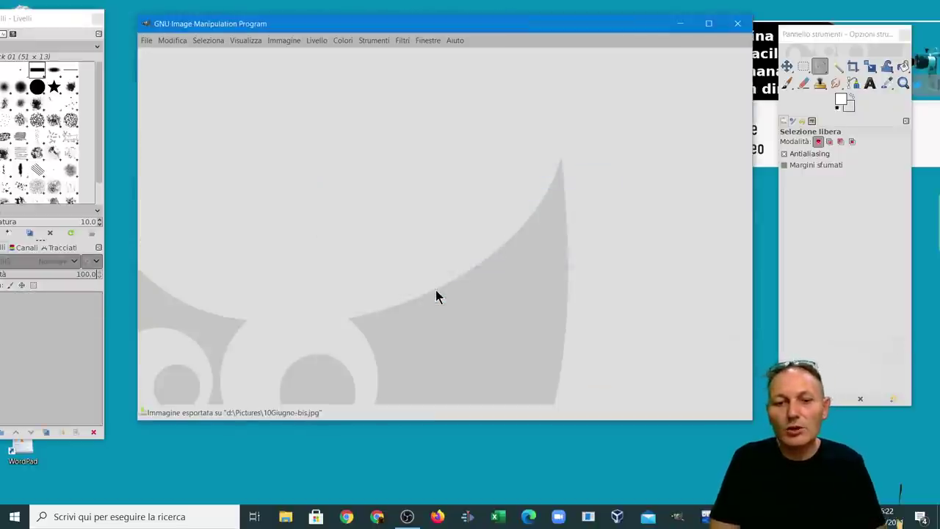
{"action": "left_click", "coordinate": [738, 24]}
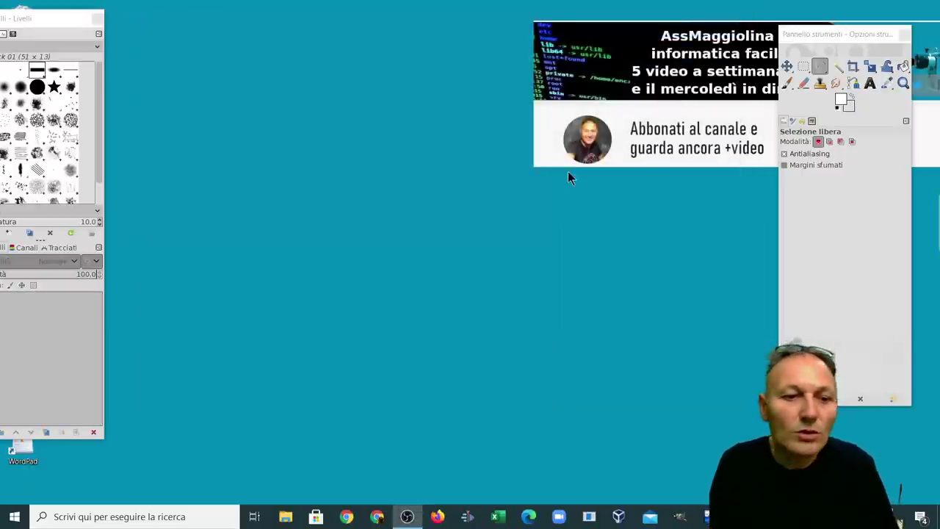
{"action": "left_click", "coordinate": [286, 516]}
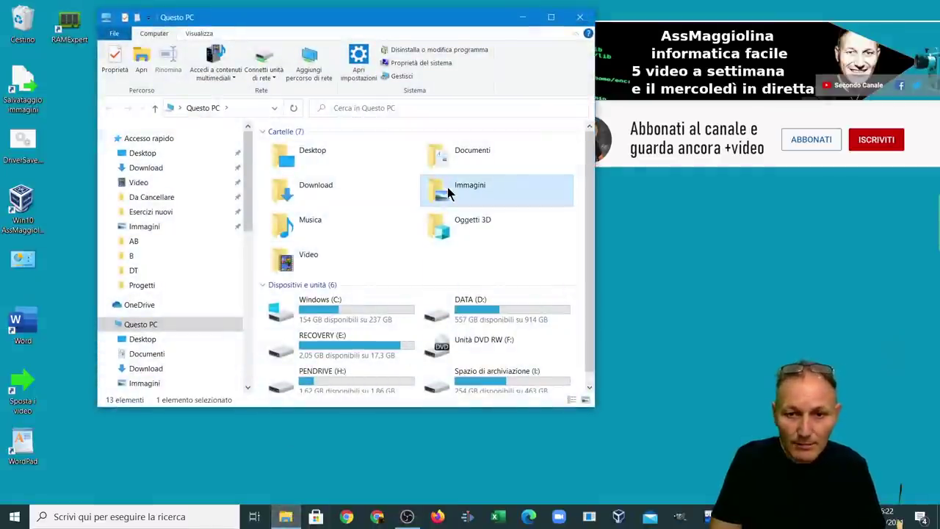
{"action": "double_click", "coordinate": [446, 186]}
{"action": "scroll", "coordinate": [395, 272], "scroll_direction": "down", "scroll_amount": 5}
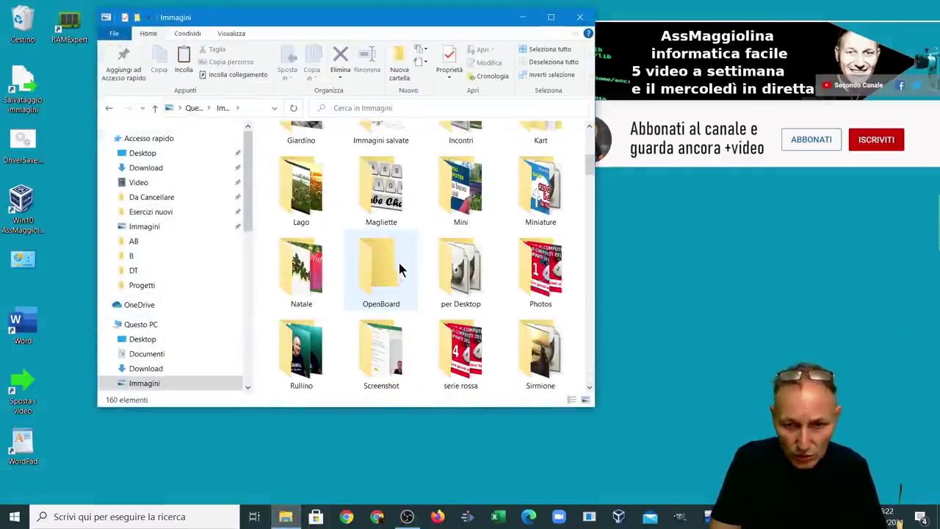
{"action": "scroll", "coordinate": [398, 264], "scroll_direction": "down", "scroll_amount": 2}
{"action": "scroll", "coordinate": [399, 265], "scroll_direction": "down", "scroll_amount": 2}
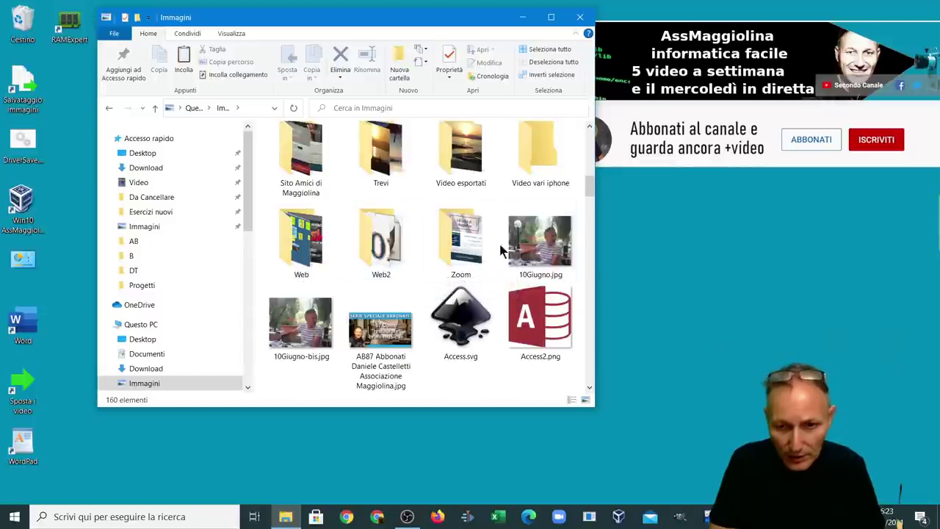
Open 10Giugno-bis.jpg in Windows Photos and maximize the viewer
{"action": "double_click", "coordinate": [294, 327]}
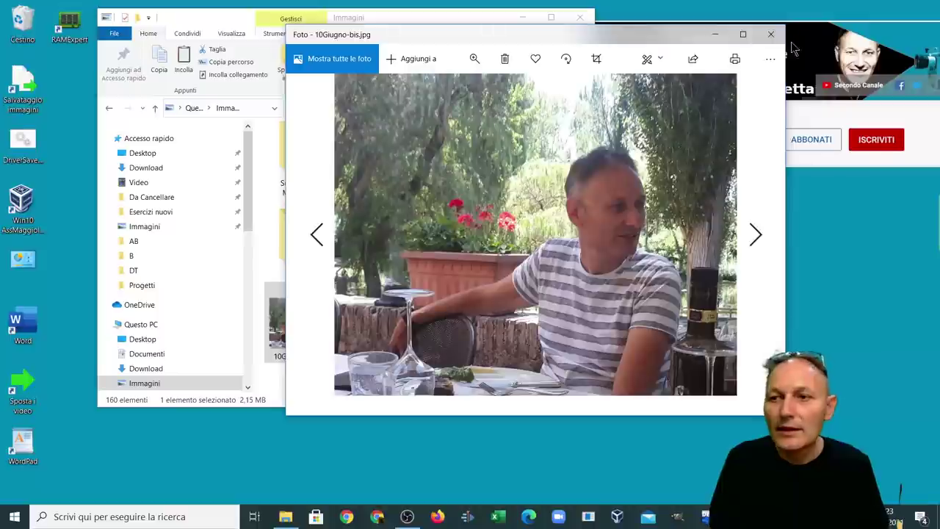
{"action": "left_click", "coordinate": [742, 34]}
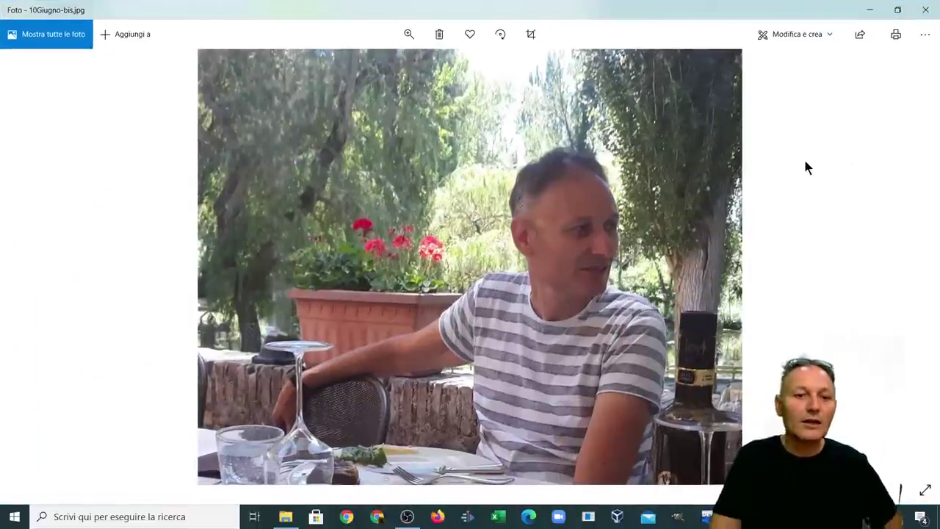